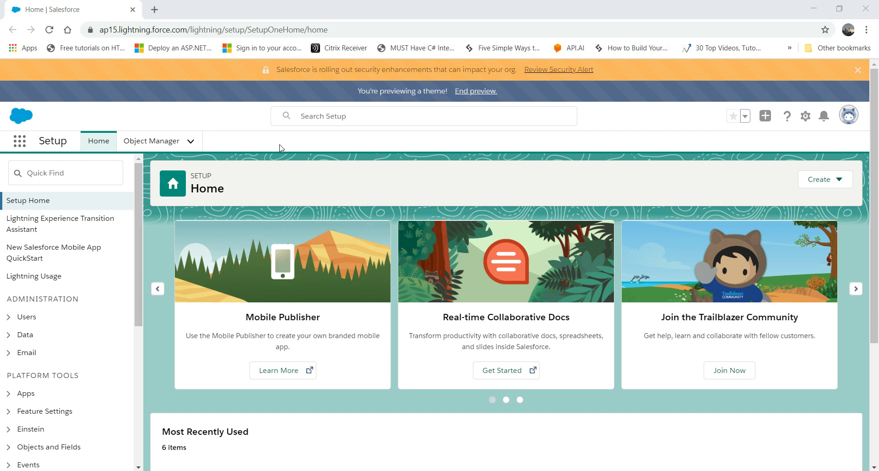
- Filter the Setup menu with 'company' in Quick Find
click(79, 176)
text(company)
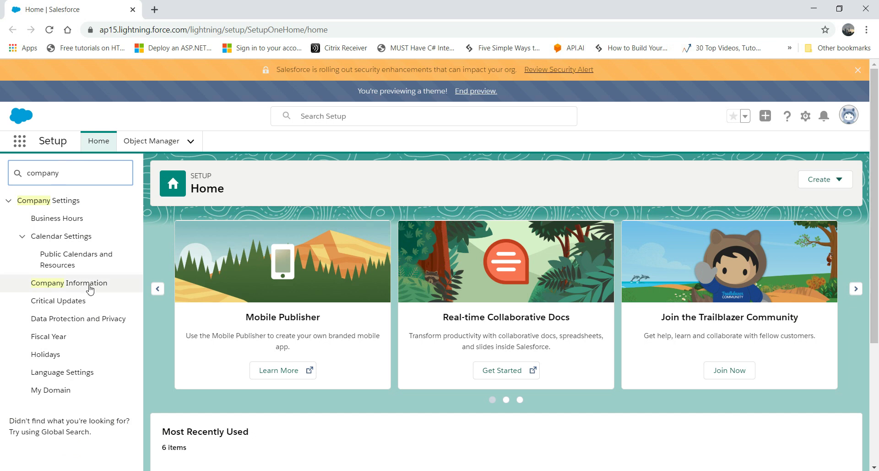
- Open Company Information and scroll through the Wilson breweries organization details
click(72, 283)
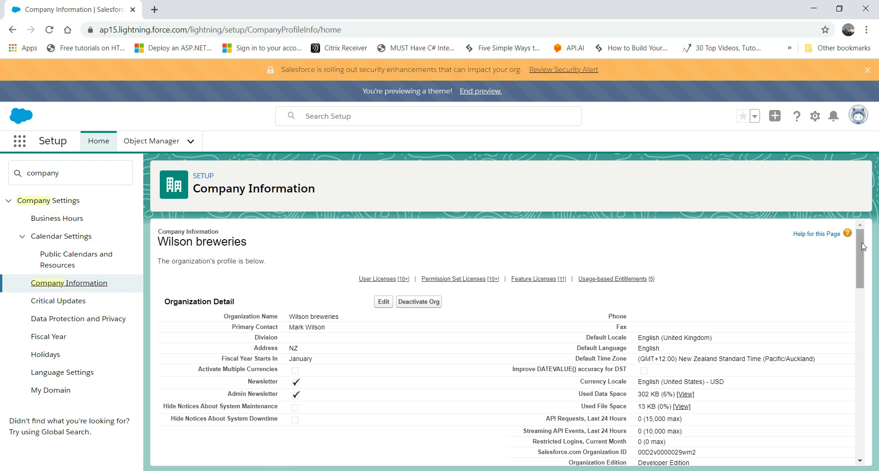
scroll(861, 249, down, 1)
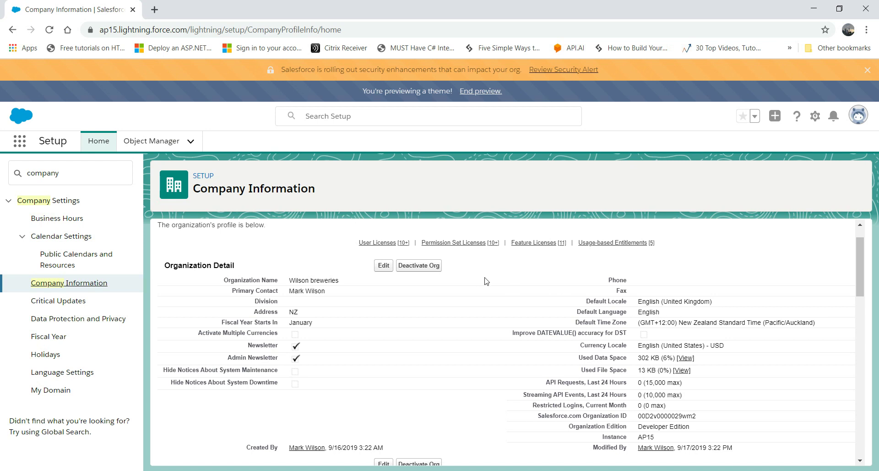
- Edit the organization profile and browse the Default Language list, leaving it English
click(384, 265)
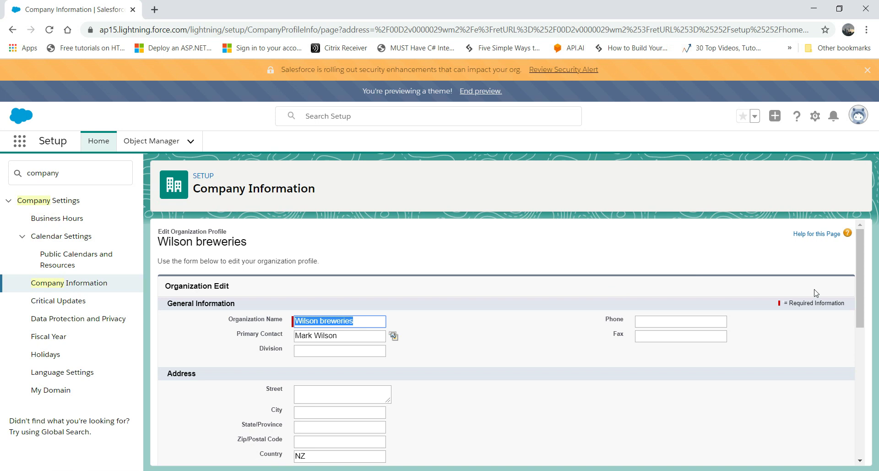
scroll(856, 240, down, 4)
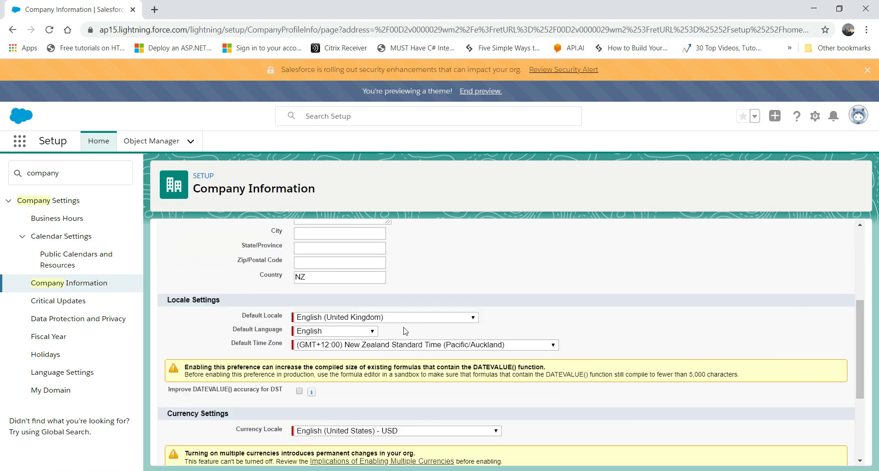
click(372, 331)
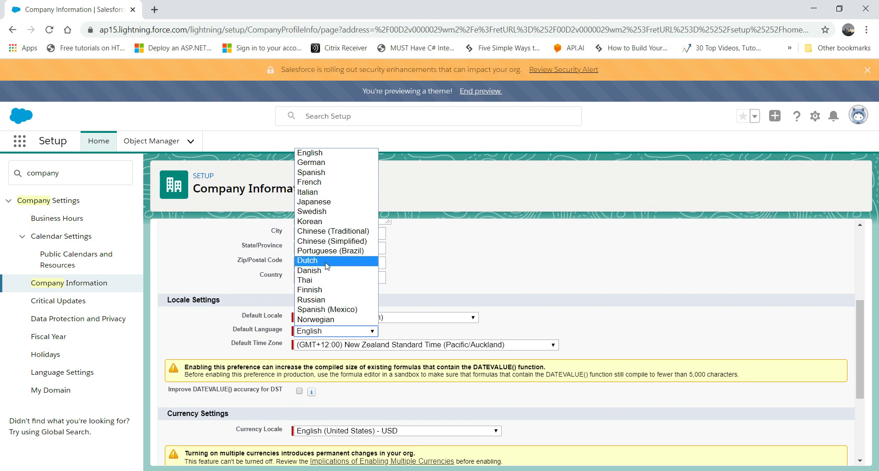
click(488, 243)
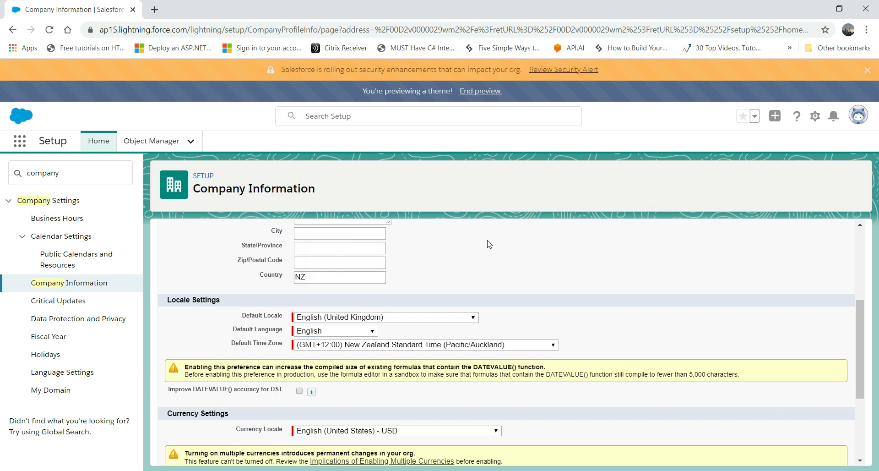
drag(863, 316, 857, 352)
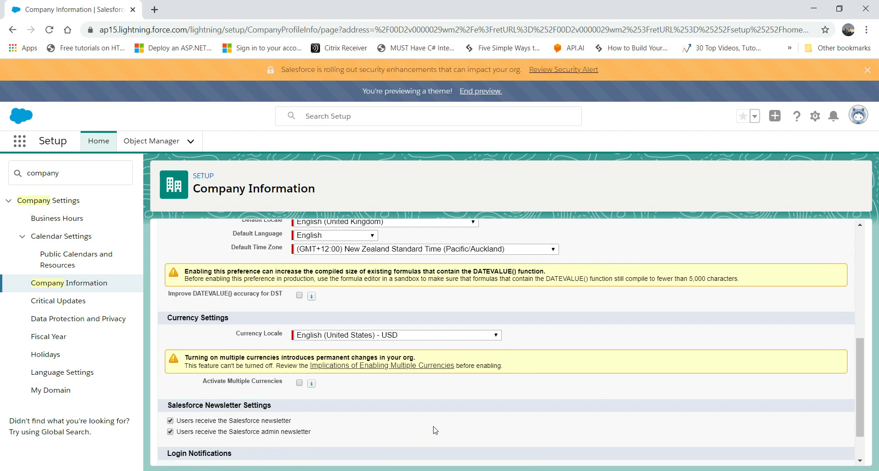
drag(858, 372, 857, 238)
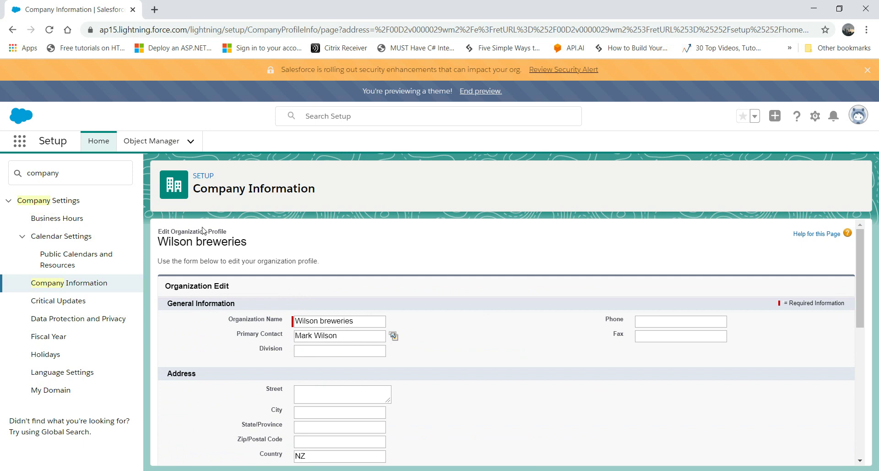
click(53, 282)
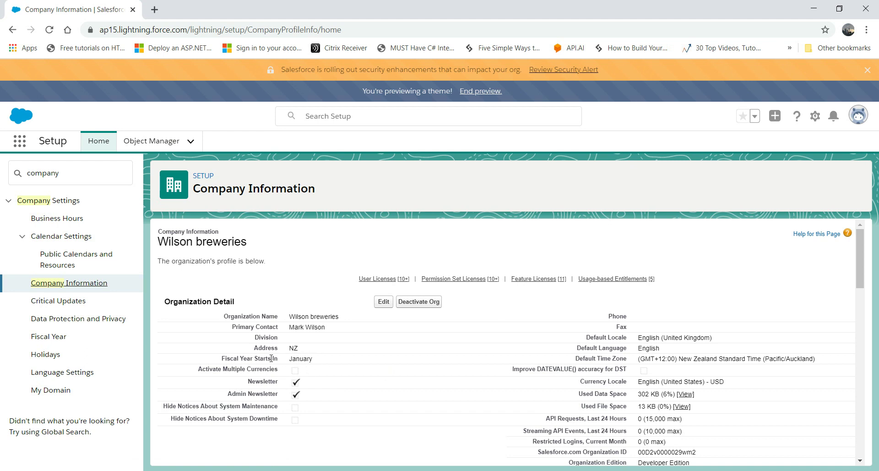
click(383, 302)
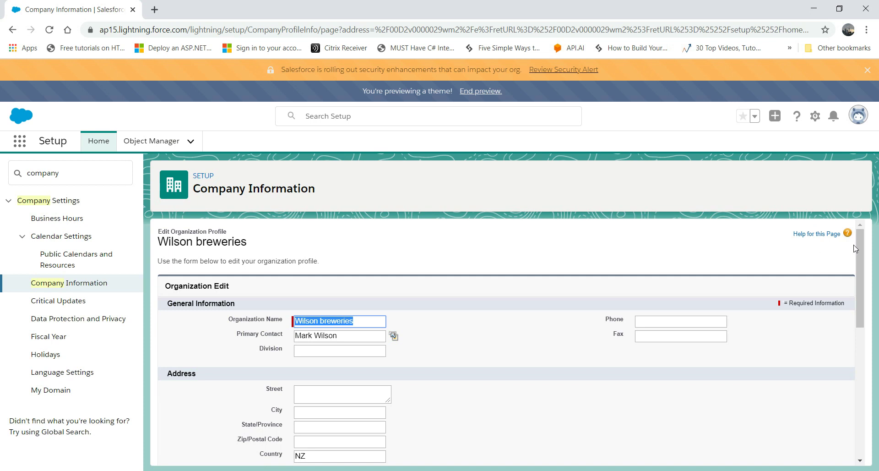
drag(859, 241, 876, 188)
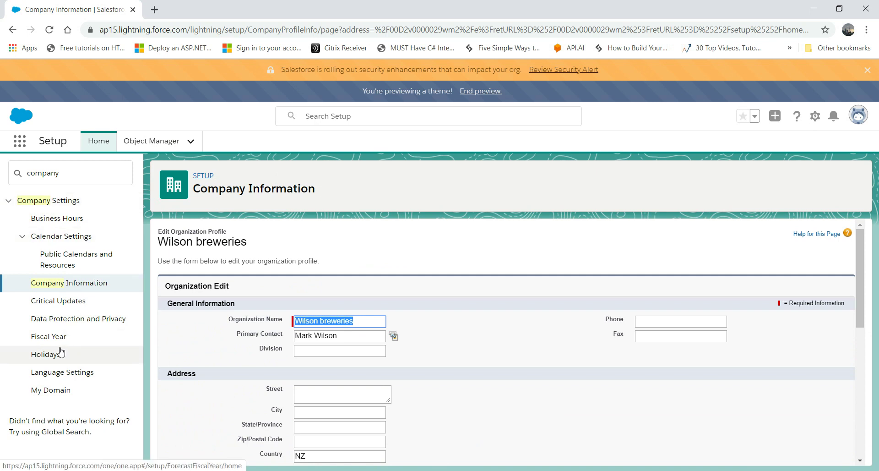
- Choose Custom Fiscal Year in Fiscal Year settings and highlight the irreversibility warning
click(39, 339)
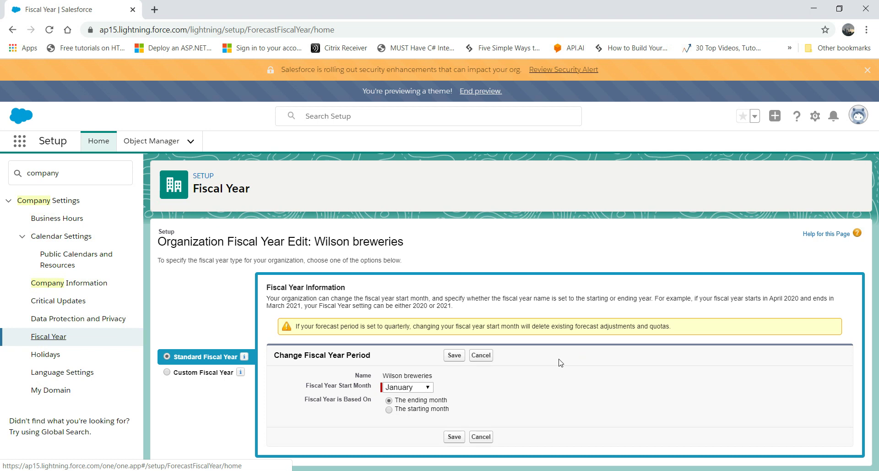
click(191, 375)
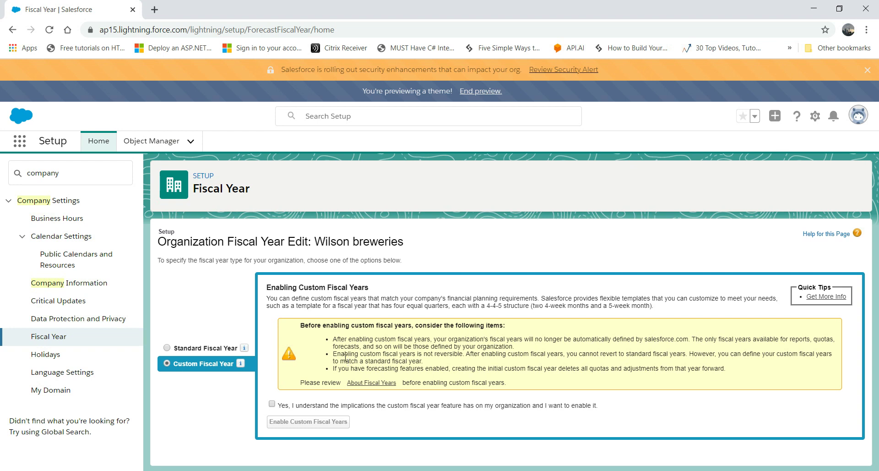
drag(333, 353, 440, 353)
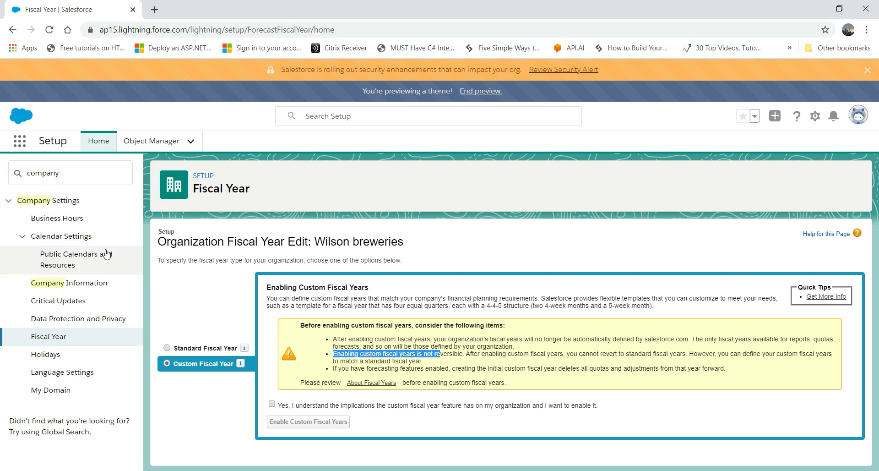
- Open the Default business hours record under Business Hours for editing
click(58, 220)
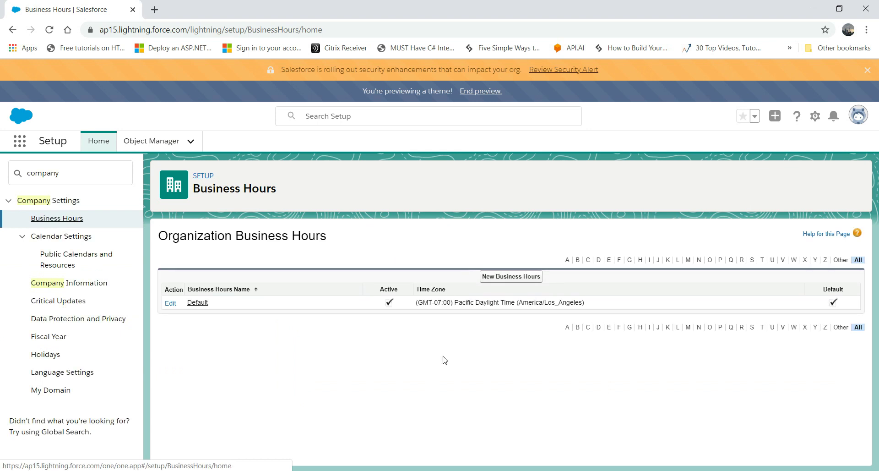
click(198, 303)
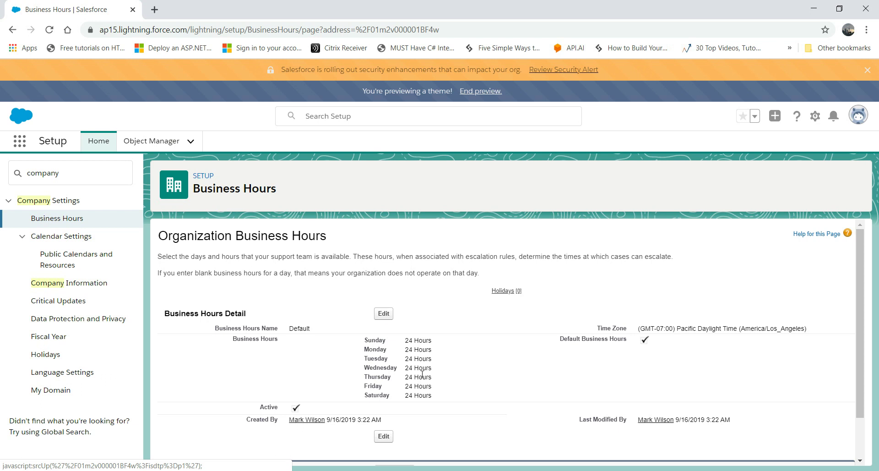
click(383, 313)
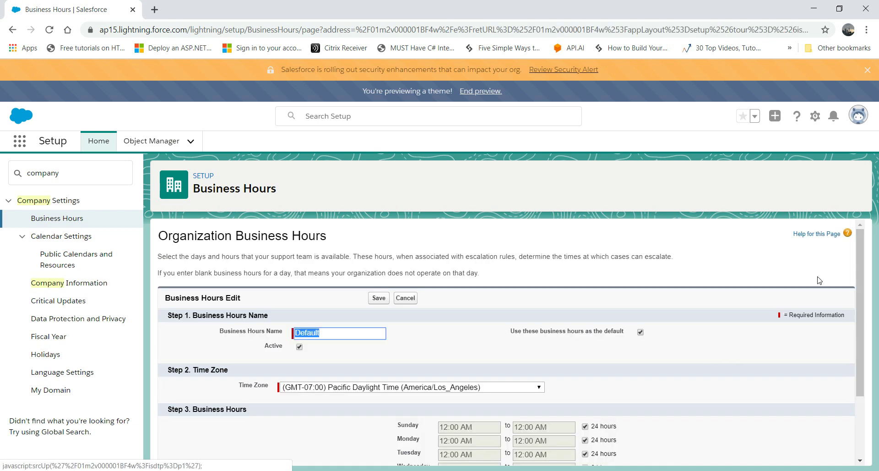
- Untick Sunday's 24 hours and set its opening time to 9:00 AM
drag(852, 262, 857, 342)
click(799, 364)
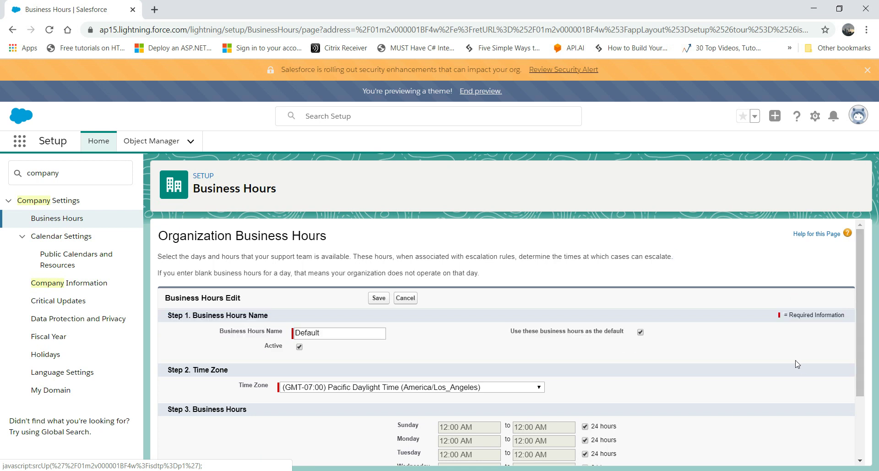
drag(863, 295, 876, 394)
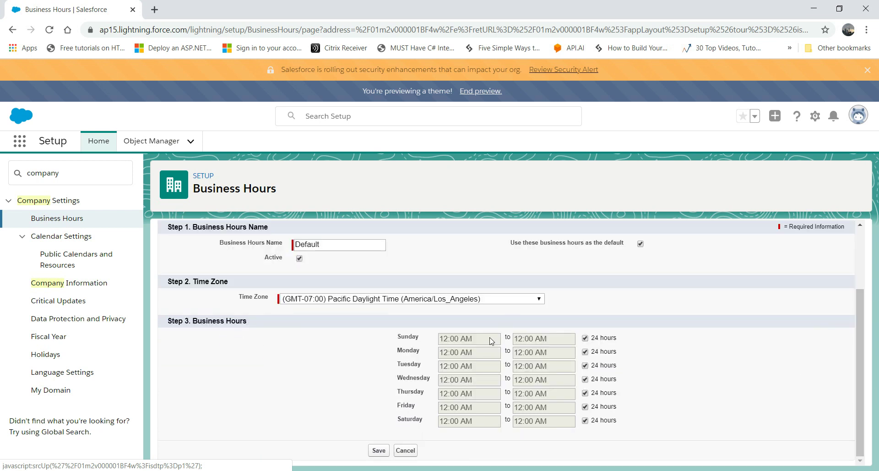
click(586, 338)
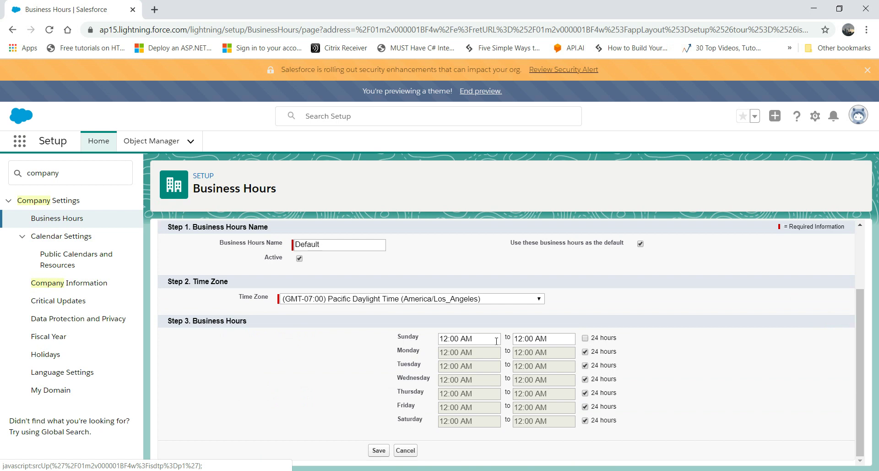
click(449, 339)
drag(455, 339, 436, 342)
key(Left)
drag(449, 339, 422, 342)
key(BackSpace)
text(9)
- Set Sunday's closing time to 5:00 PM
drag(523, 339, 495, 342)
key(BackSpace)
text(5)
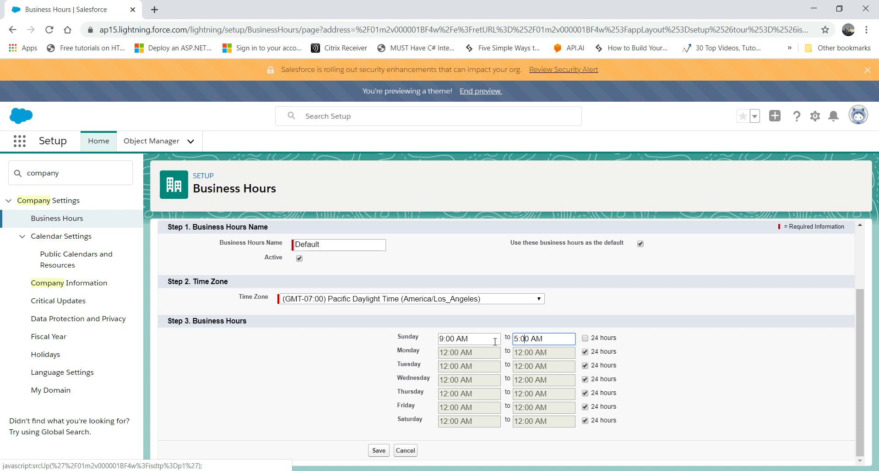
key(BackSpace)
text(p)
click(479, 355)
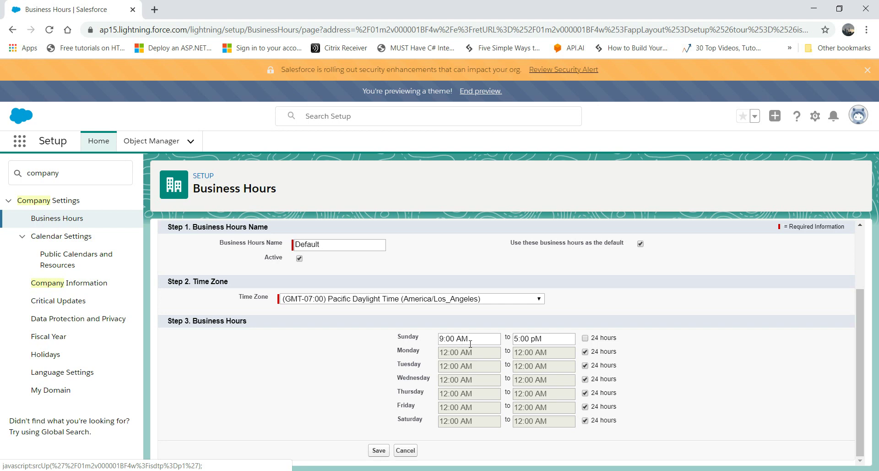
- Save the Default business hours and review the detail and empty Holidays list
click(380, 451)
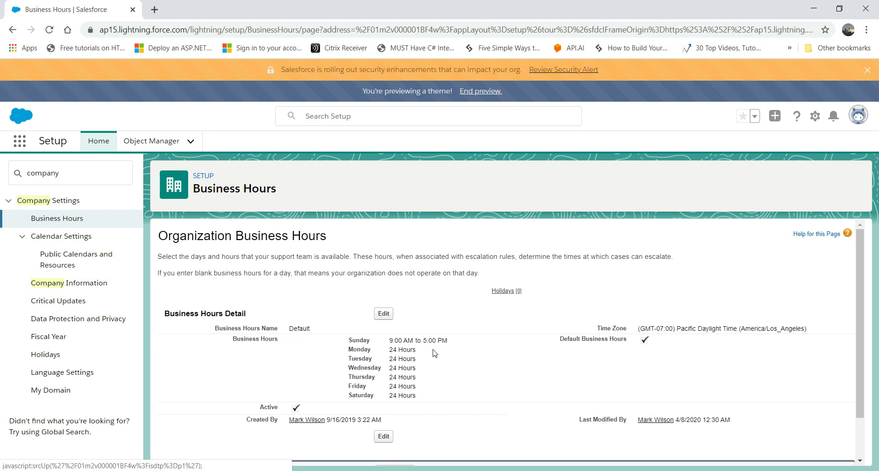
scroll(860, 320, down, 2)
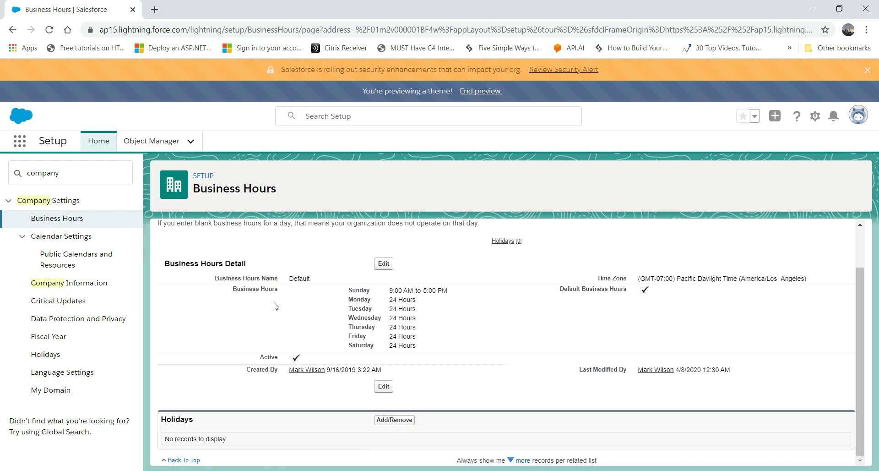
- Reopen Wilson breweries Company Information and scroll back to the top
click(87, 284)
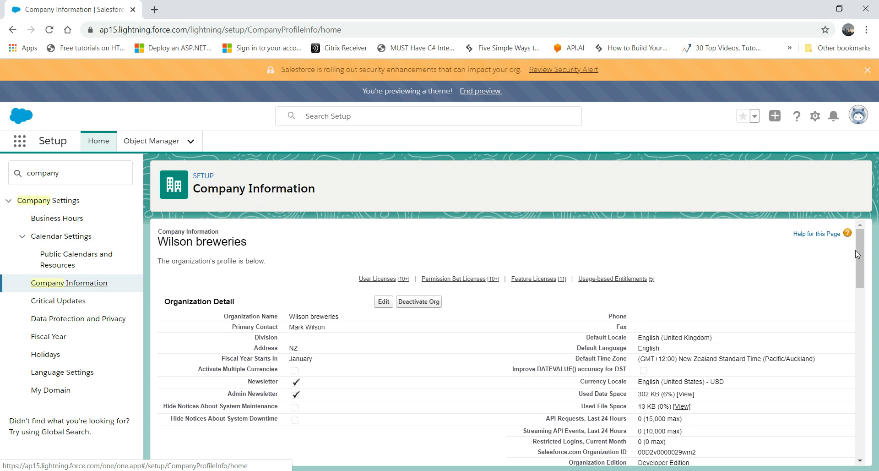
drag(863, 252, 858, 274)
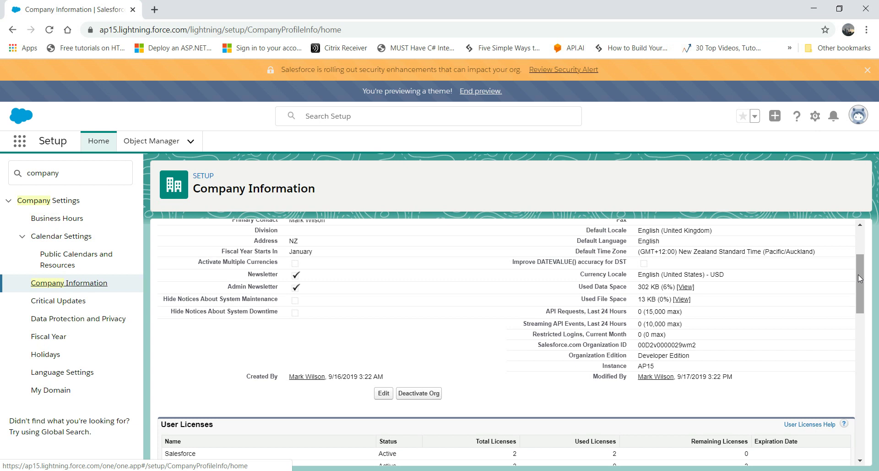
drag(858, 274, 860, 215)
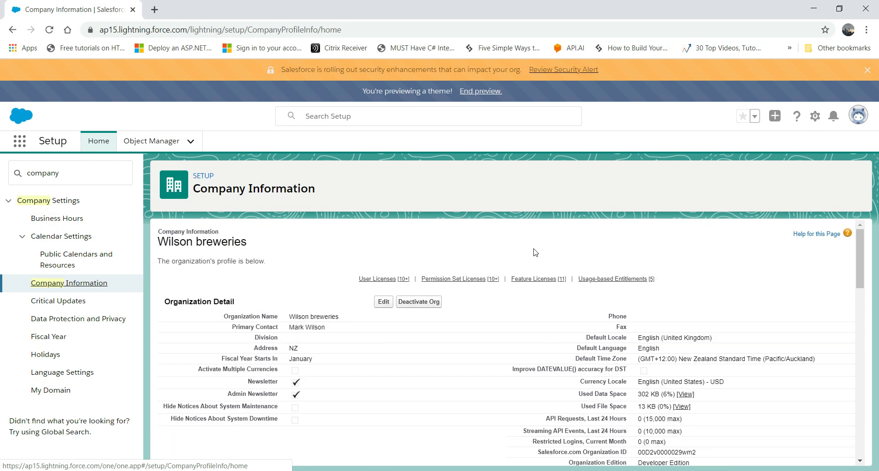
- Edit the organization profile and scroll to Currency Settings, multiple currencies still off
click(384, 301)
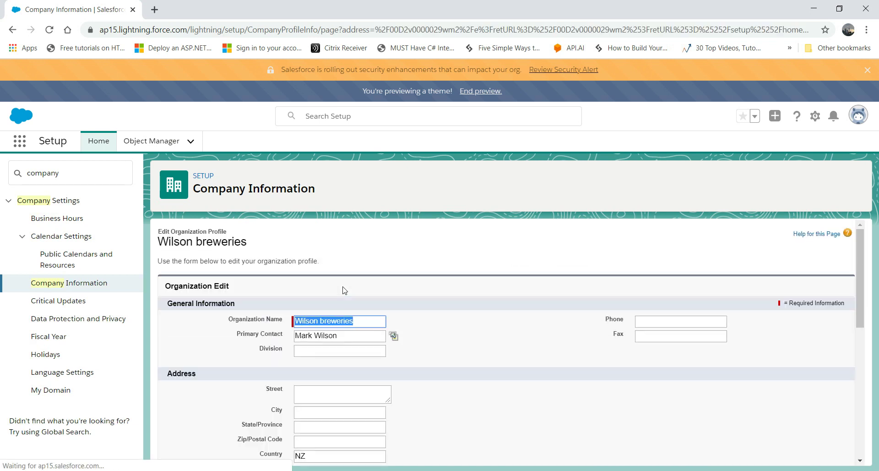
drag(858, 272, 857, 382)
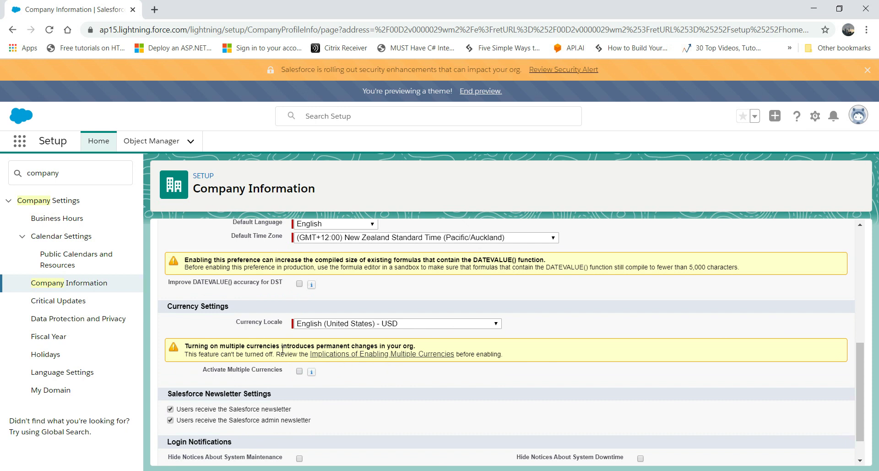
- Open the 'Implications of Enabling Multiple Currencies' help article in a new tab
click(377, 354)
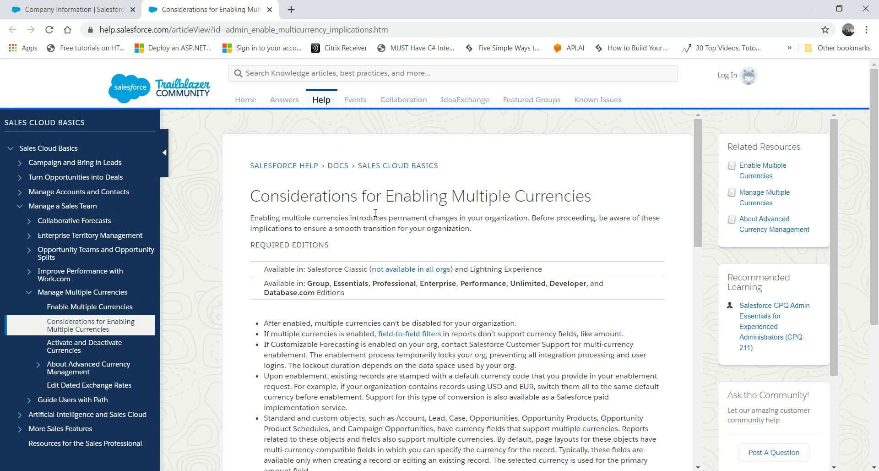
- Return to read-only Company Information, scroll to the User Licenses table and open its help
click(64, 12)
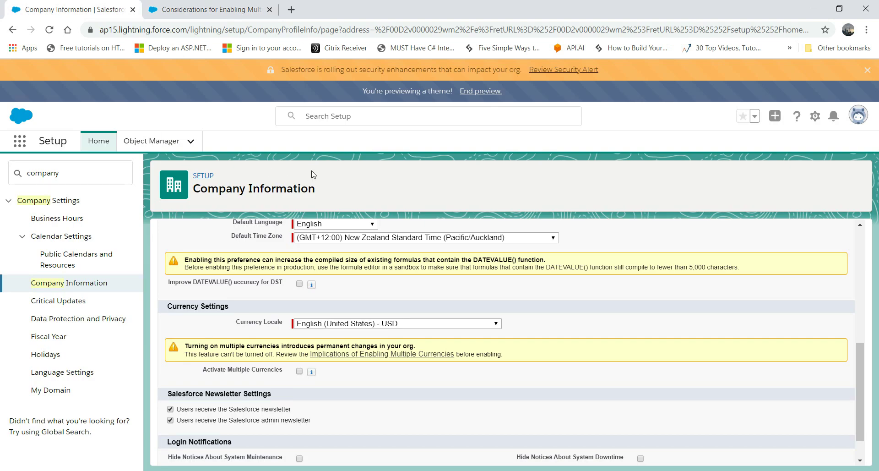
click(83, 287)
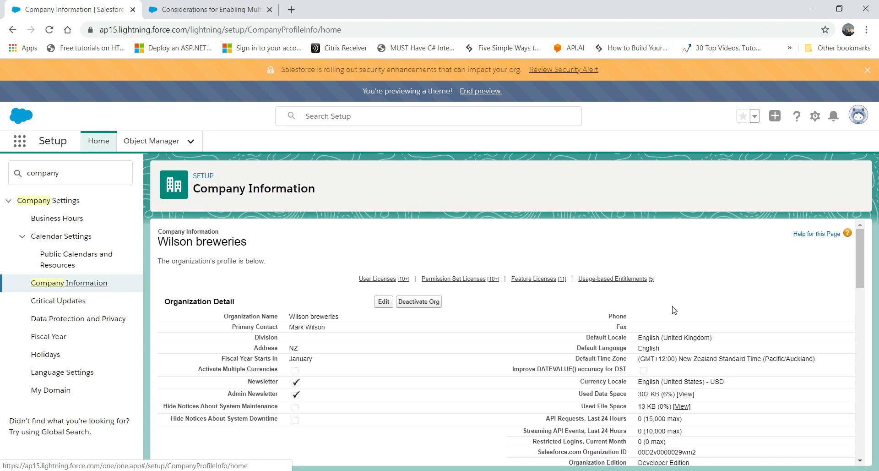
drag(859, 235, 870, 302)
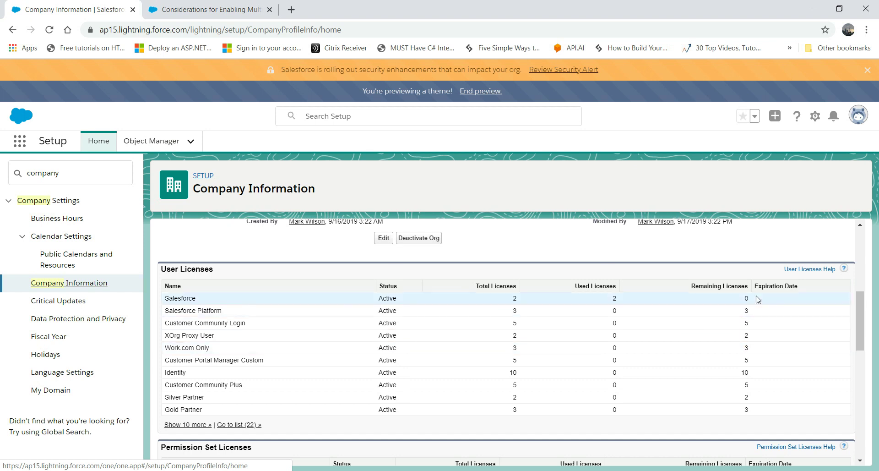
drag(860, 321, 860, 209)
drag(860, 258, 868, 323)
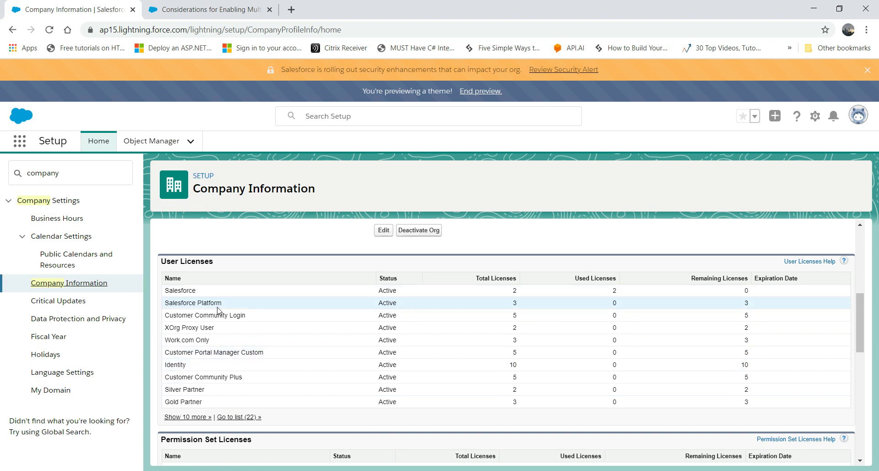
click(811, 263)
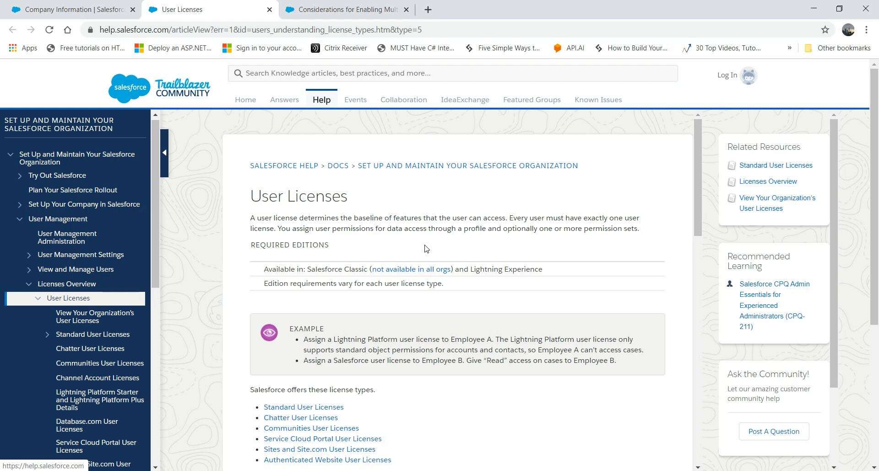
- Read the Standard User Licenses help article, then go back to Company Information
scroll(481, 252, down, 3)
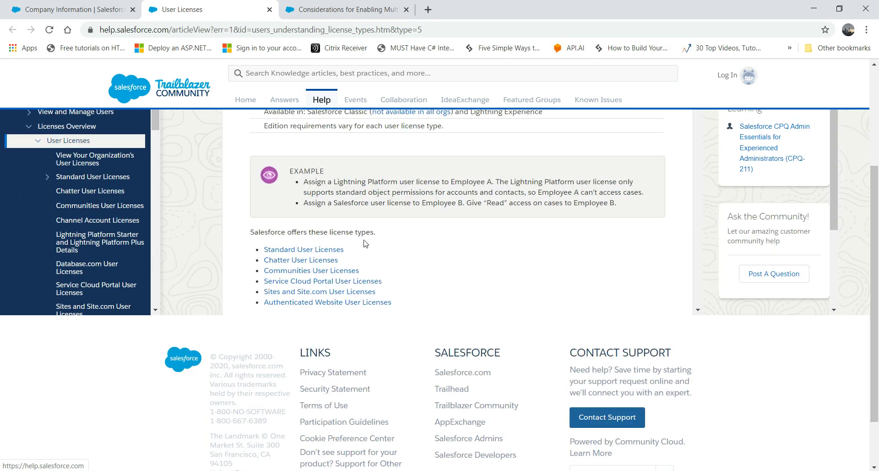
click(299, 251)
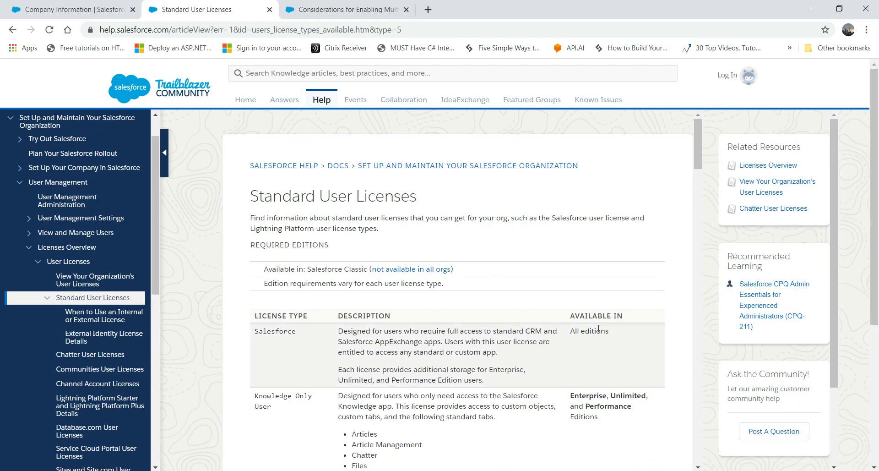
drag(876, 155, 877, 193)
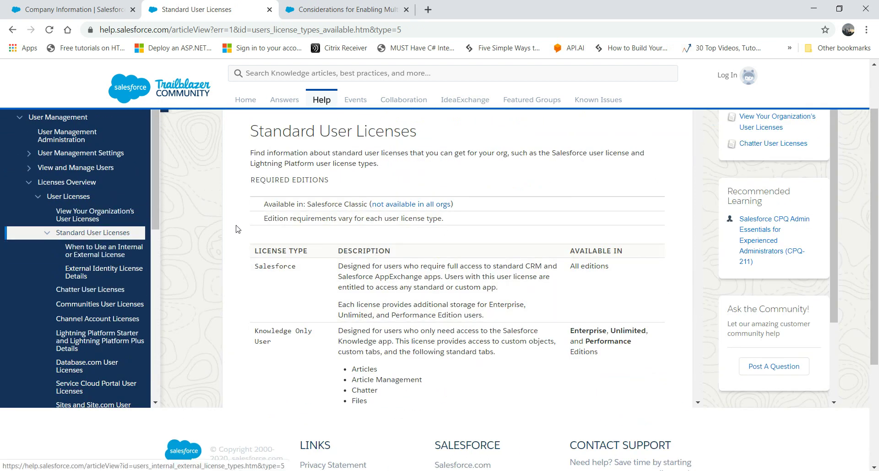
click(83, 7)
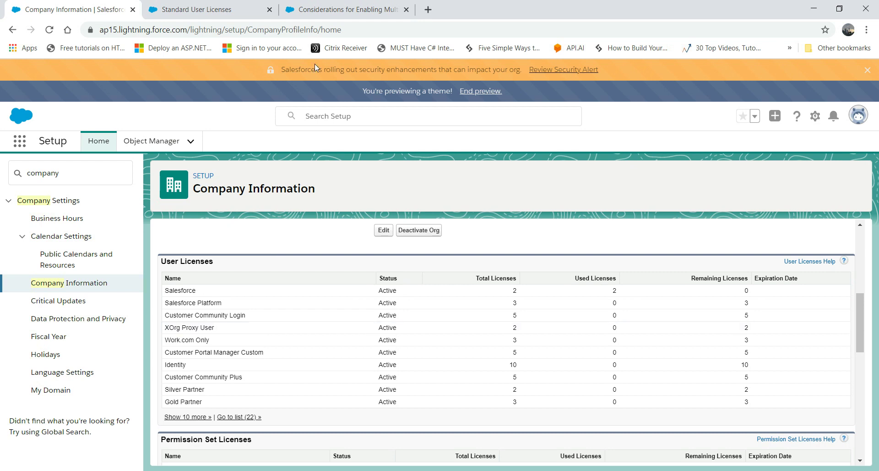
click(230, 6)
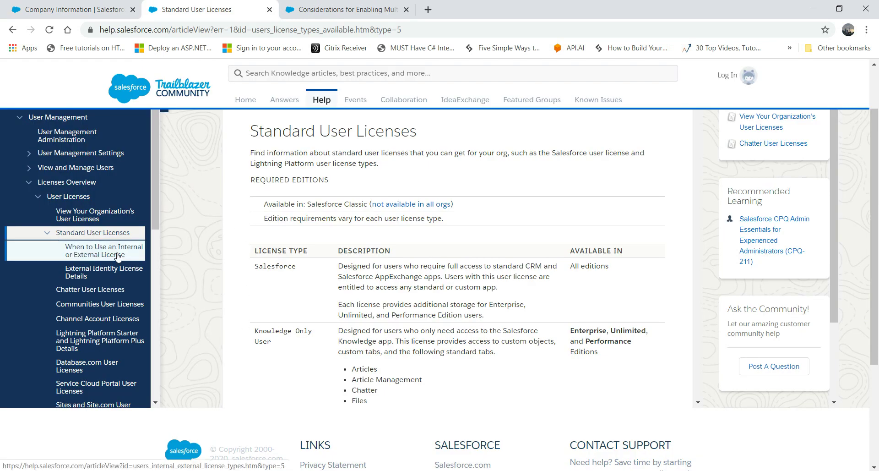
click(93, 5)
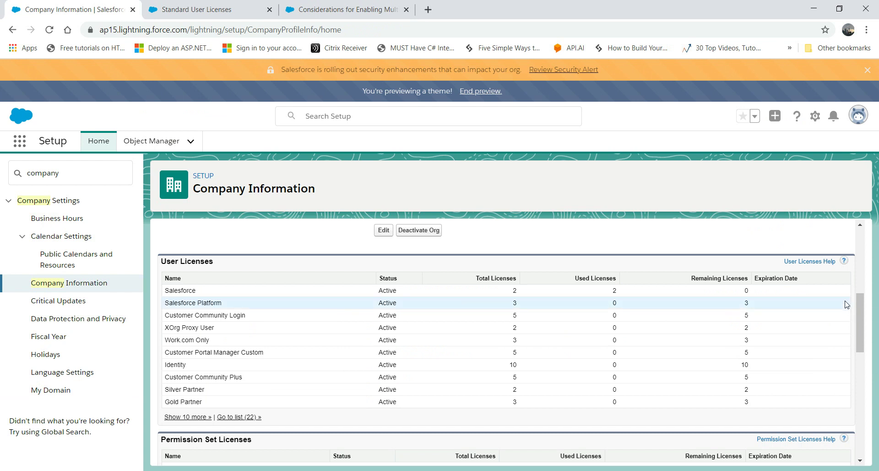
drag(860, 318, 836, 344)
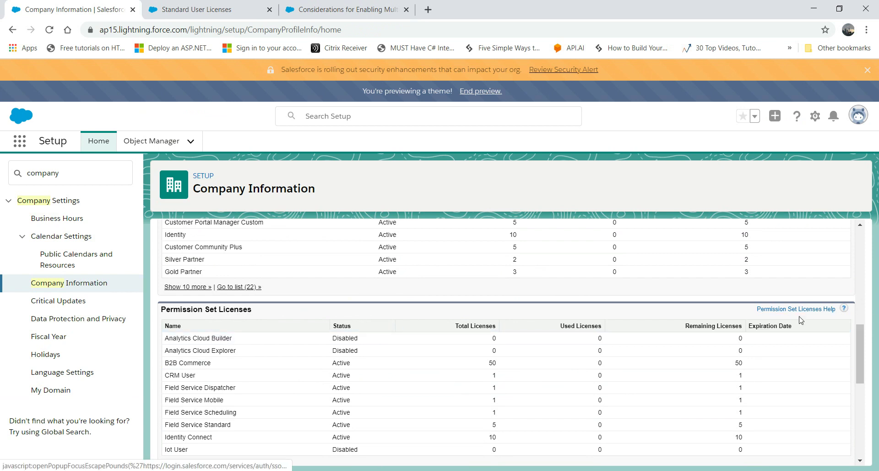
drag(862, 344, 860, 243)
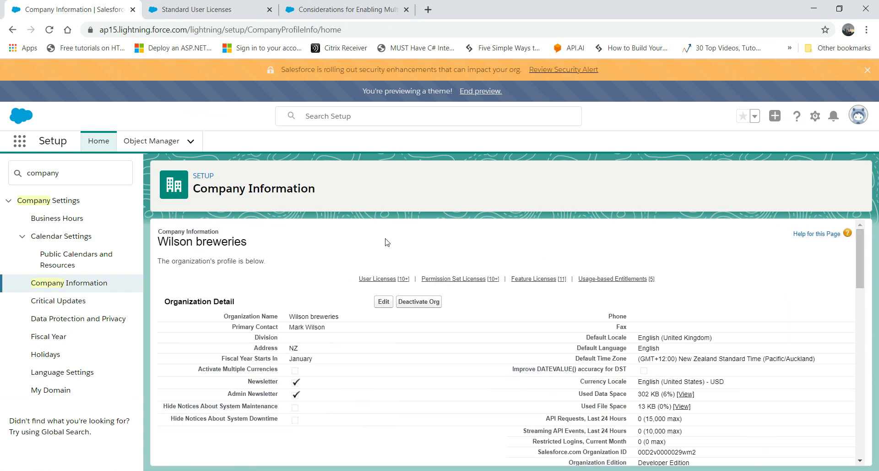
click(66, 172)
double_click(66, 172)
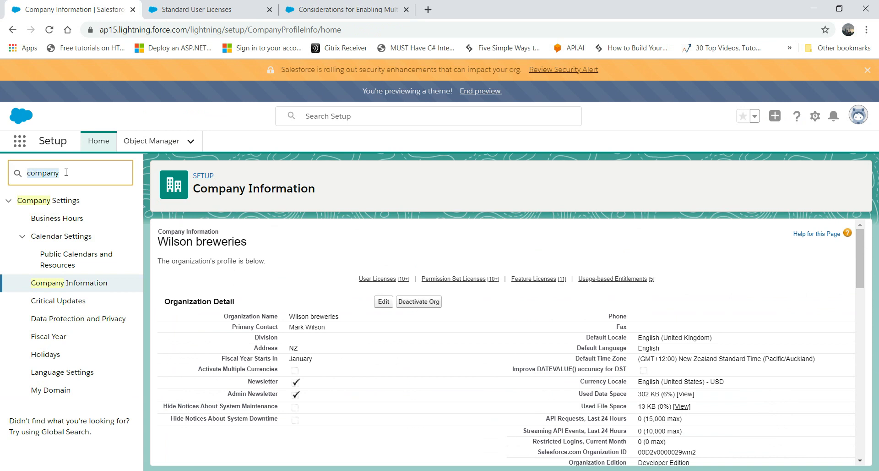
- Search Quick Find for 'user mana' and open User Management Settings
text(user)
key(BackSpace)
key(BackSpace)
key(BackSpace)
key(BackSpace)
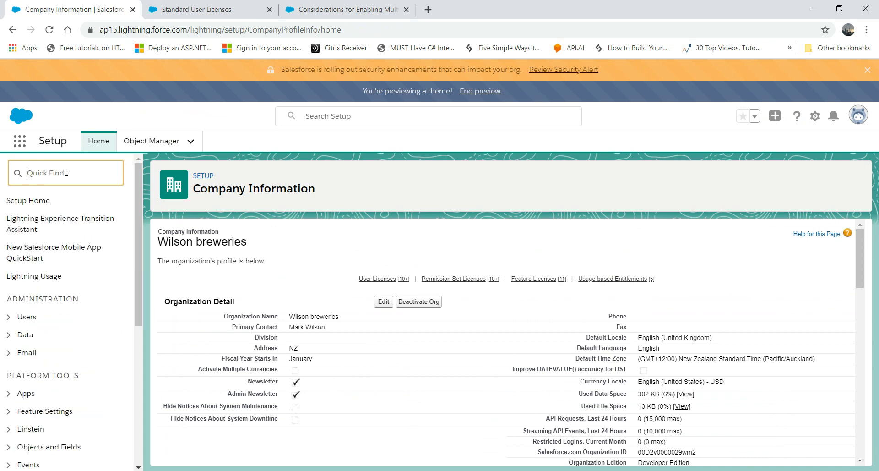
text(user mana)
click(69, 217)
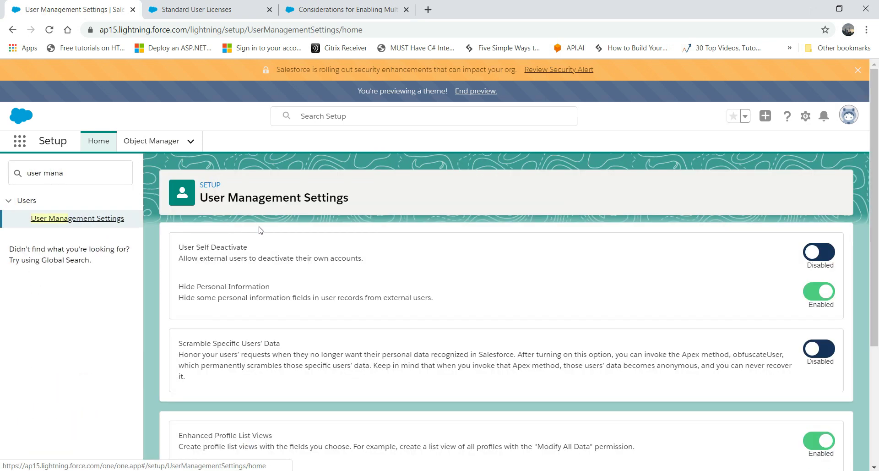
- Turn off the Enhanced Profile User Interface setting
drag(877, 238, 876, 336)
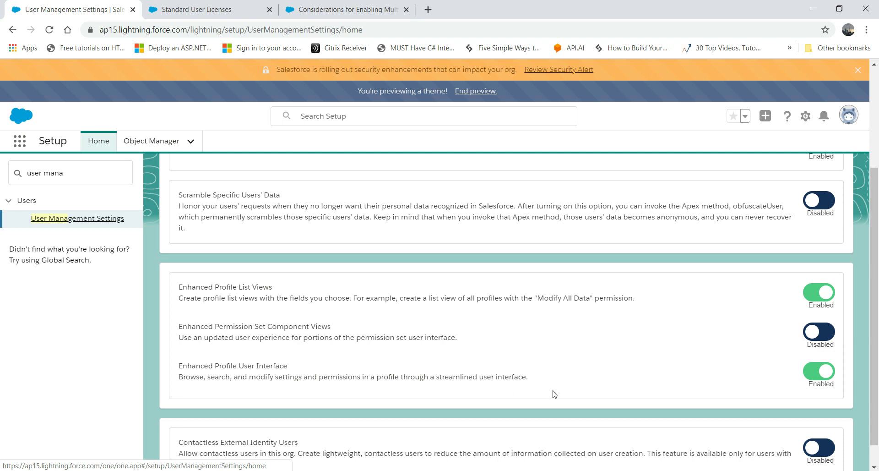
click(810, 370)
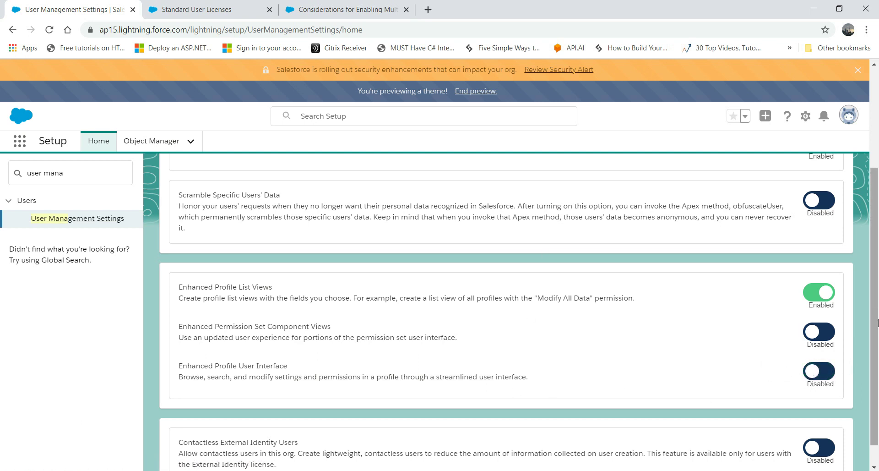
scroll(875, 190, down, 1)
scroll(876, 247, up, 2)
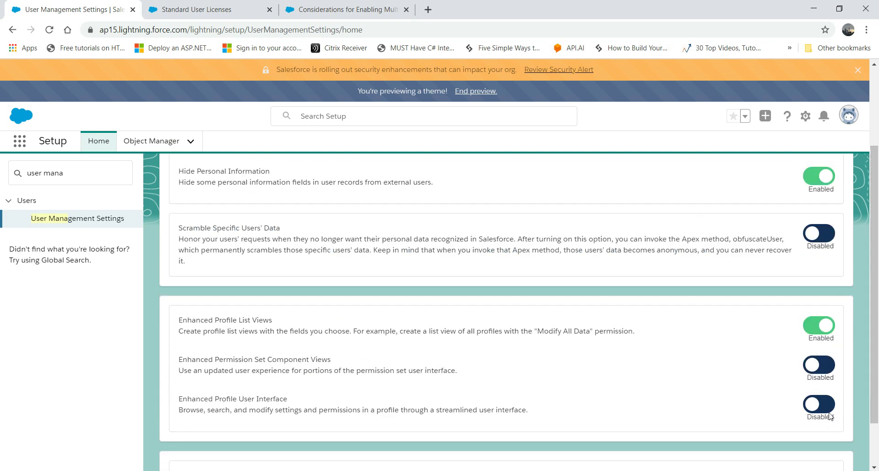
- Replace the Quick Find search with 'profile'
click(71, 176)
key(BackSpace)
key(BackSpace)
key(BackSpace)
key(BackSpace)
key(BackSpace)
key(BackSpace)
key(BackSpace)
key(BackSpace)
key(BackSpace)
text(profile)
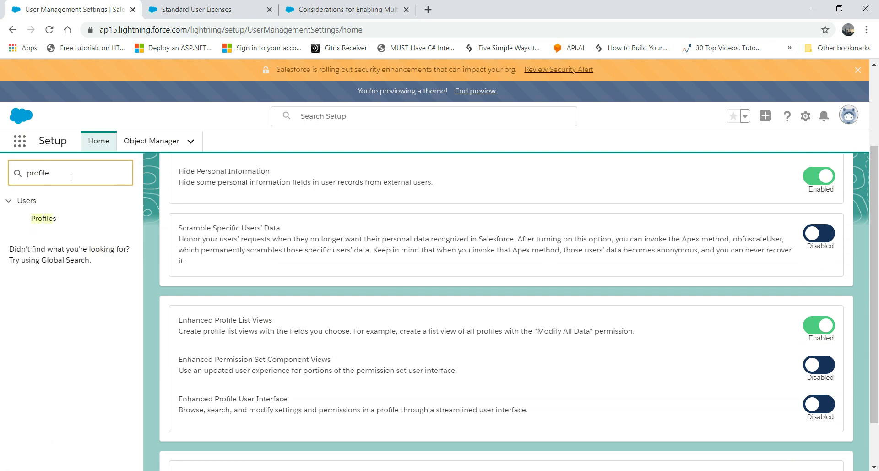
- Filter Profiles to the letter S and open the Standard User profile
click(49, 220)
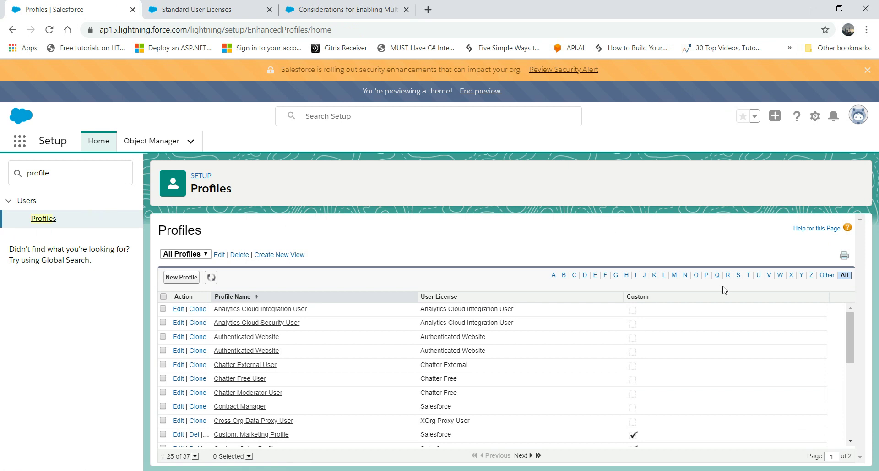
click(738, 275)
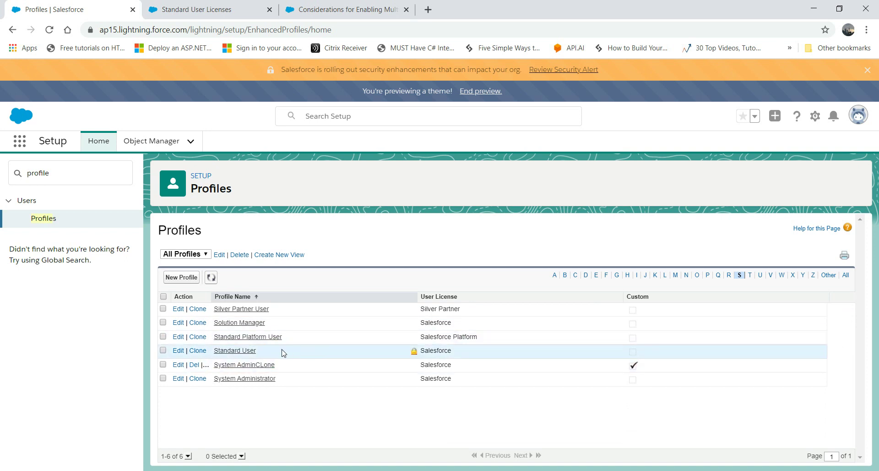
click(235, 352)
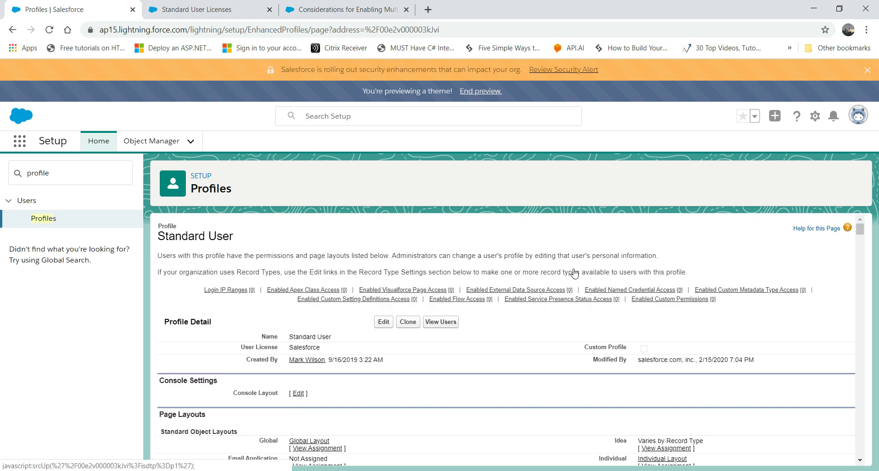
scroll(861, 234, down, 1)
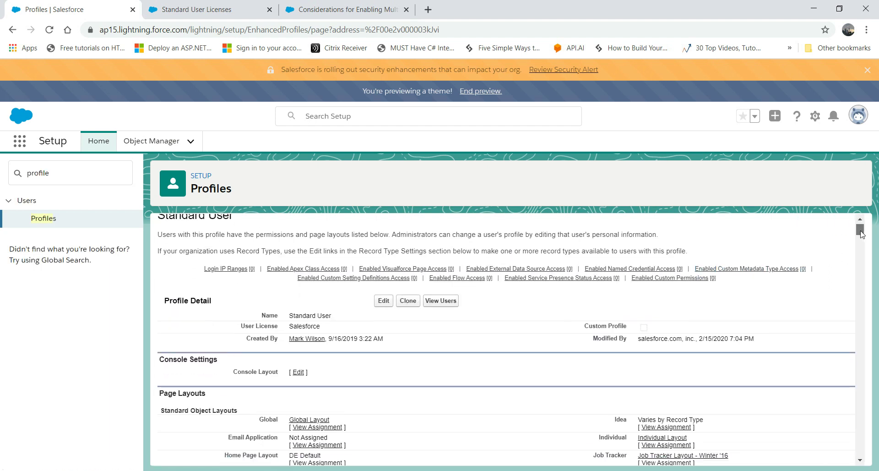
drag(861, 234, 862, 332)
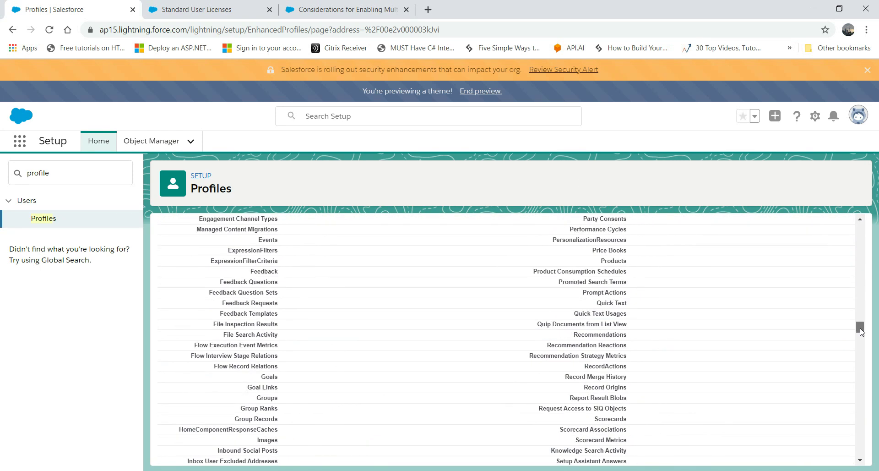
drag(860, 330, 859, 228)
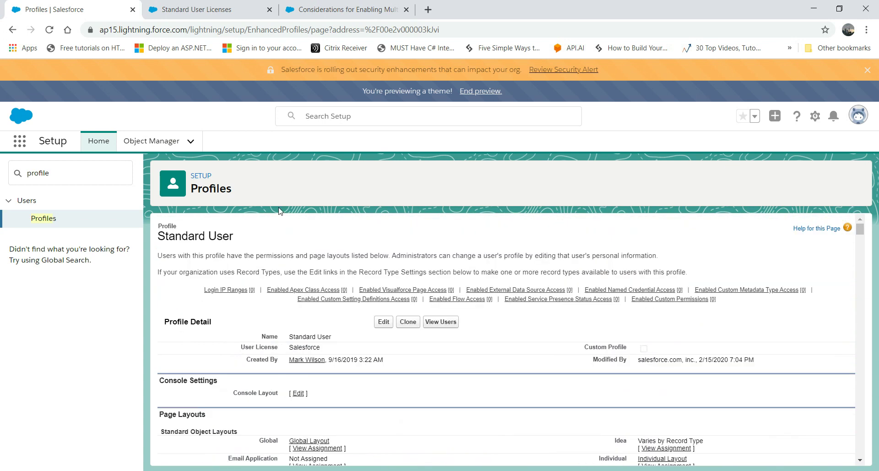
double_click(52, 172)
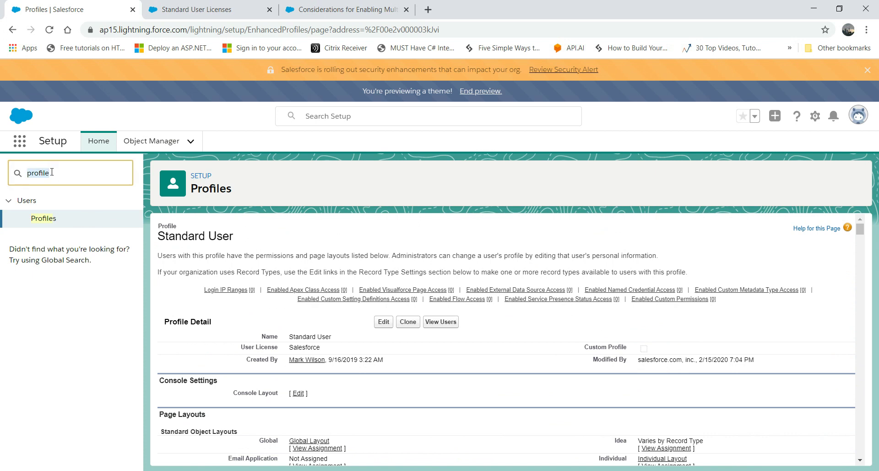
- Open User Management Settings via 'user mana' and turn on Enhanced Profile User Interface
text(user mana)
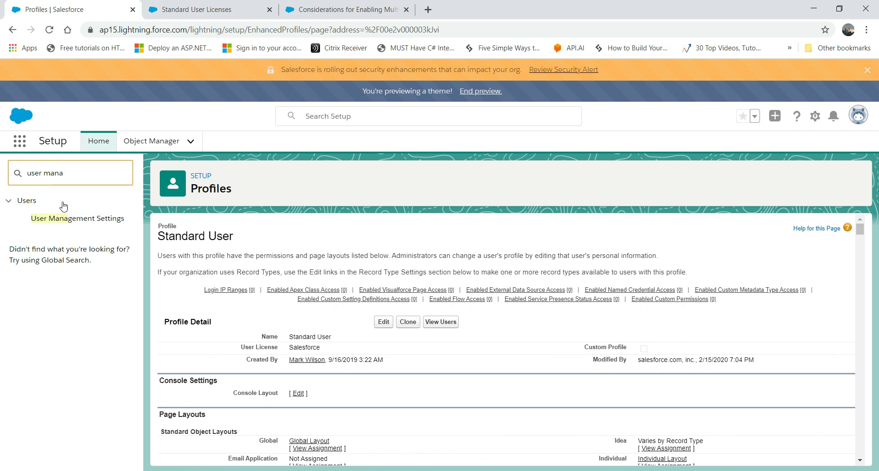
click(65, 221)
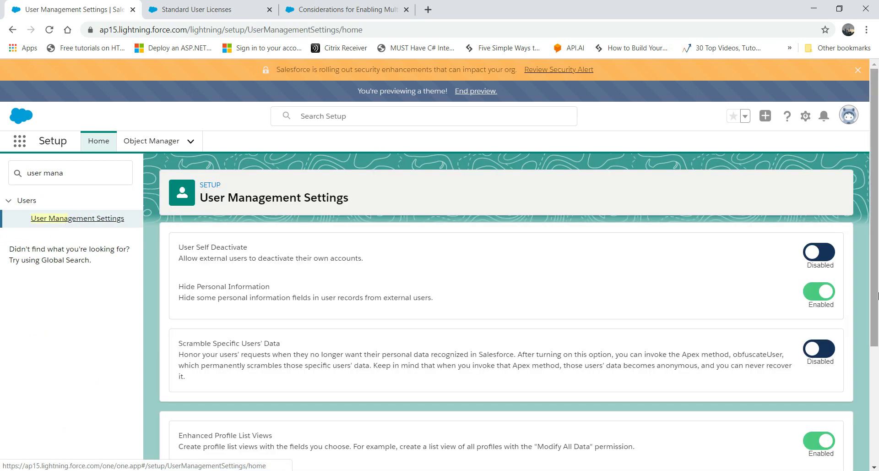
scroll(876, 295, down, 3)
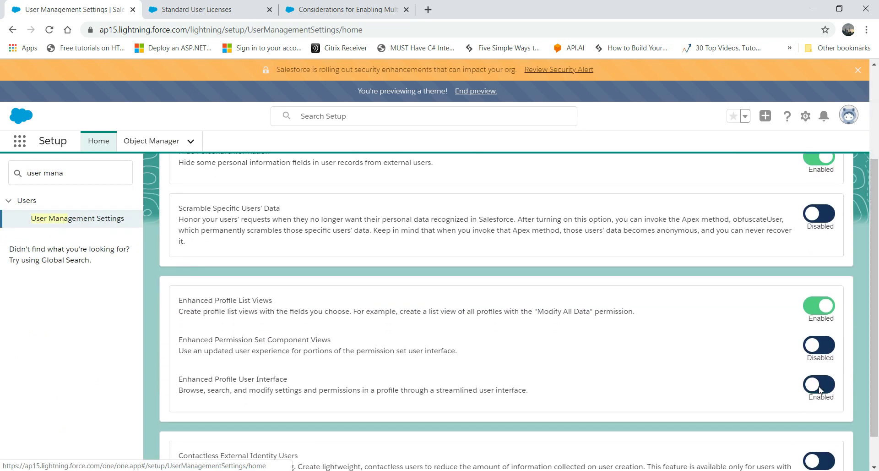
click(819, 386)
- Search Quick Find for 'profile' and open the Profiles page
click(76, 178)
double_click(76, 179)
key(BackSpace)
key(BackSpace)
key(BackSpace)
key(BackSpace)
key(BackSpace)
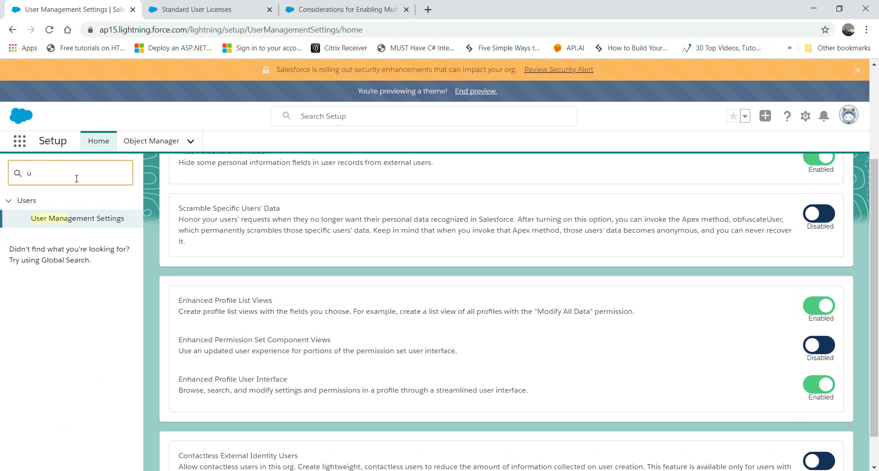
text(profile)
key(BackSpace)
key(BackSpace)
key(BackSpace)
key(BackSpace)
key(BackSpace)
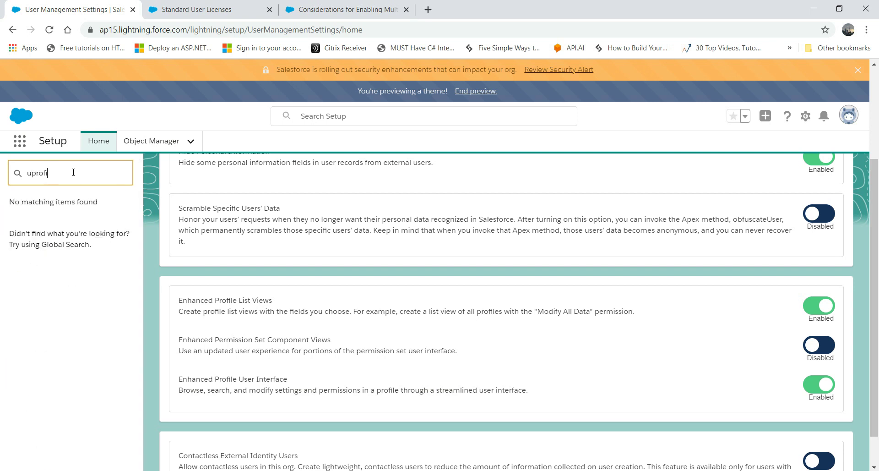
key(BackSpace)
key(BackSpace)
key(BackSpace)
text(p)
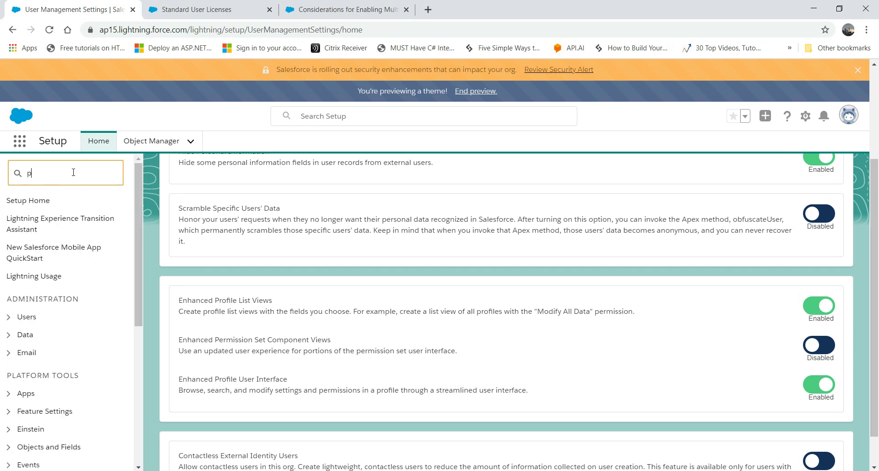
text(rofile)
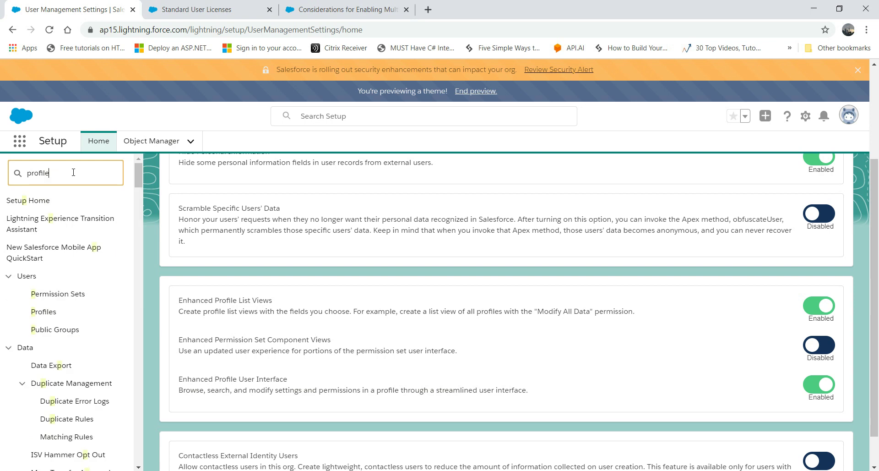
click(46, 219)
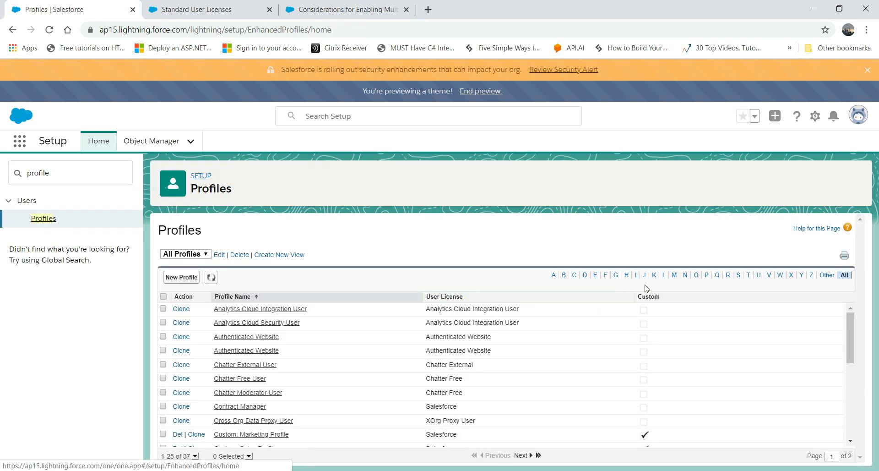
- Open the Standard User profile from the S-filtered list, review its sections, and clear Quick Find
click(738, 275)
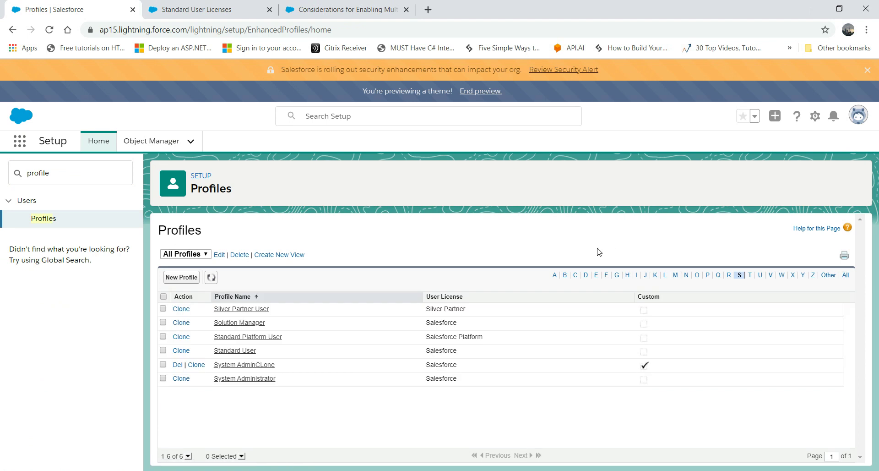
click(238, 351)
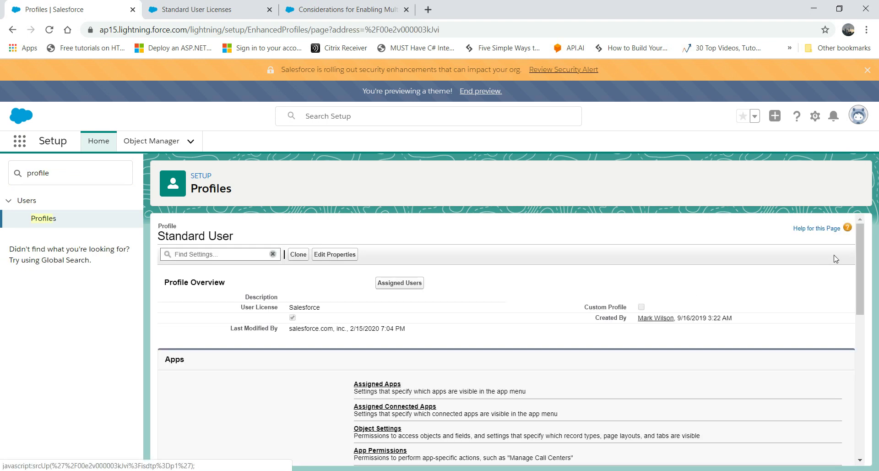
drag(861, 248, 869, 224)
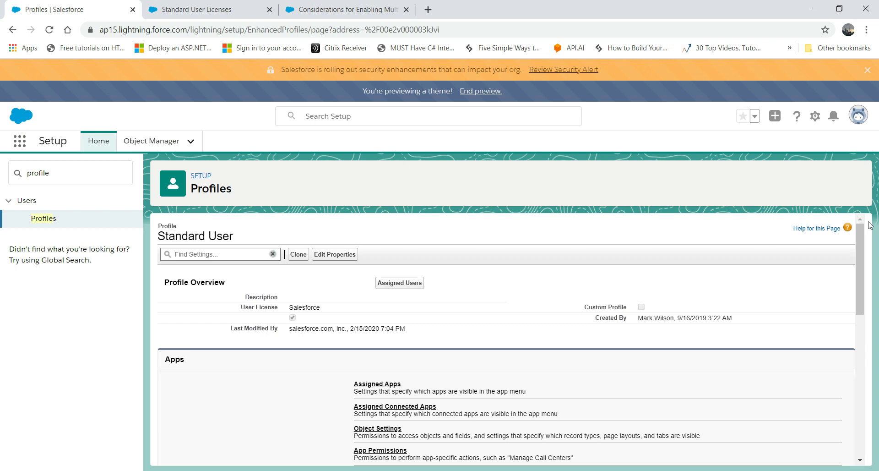
drag(860, 236, 872, 199)
click(76, 167)
key(BackSpace)
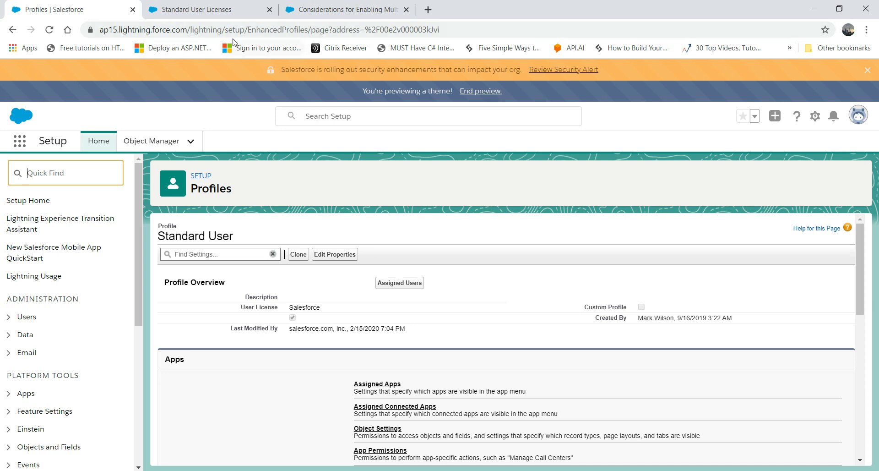
- Trim the URL after '/lightning' and load it to reach the Sales app Home page
drag(101, 30, 467, 26)
click(462, 28)
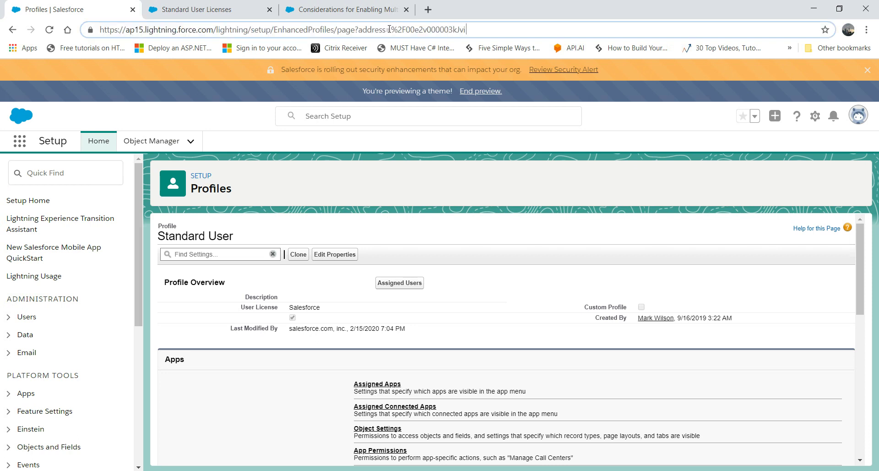
drag(249, 30, 508, 36)
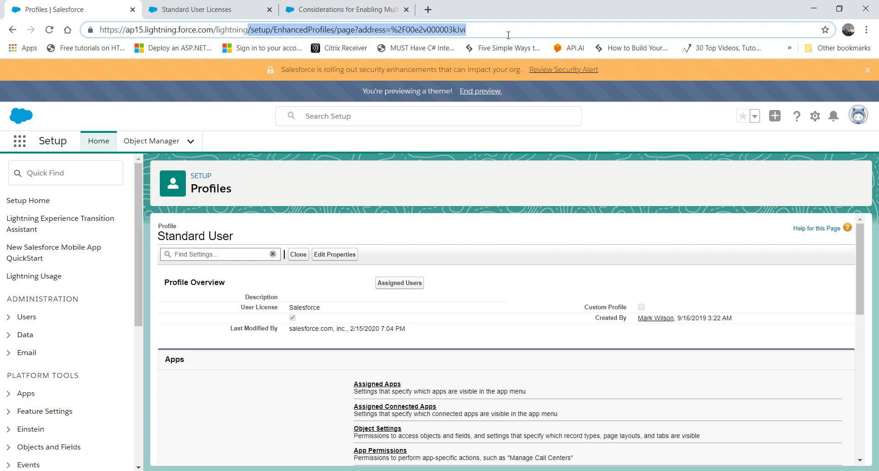
key(BackSpace)
key(Return)
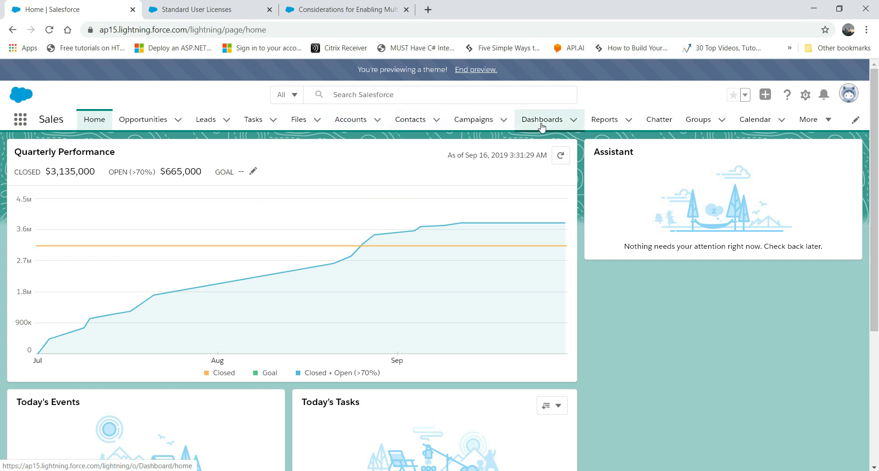
- Switch the Accounts tab to the All Accounts list view
click(350, 120)
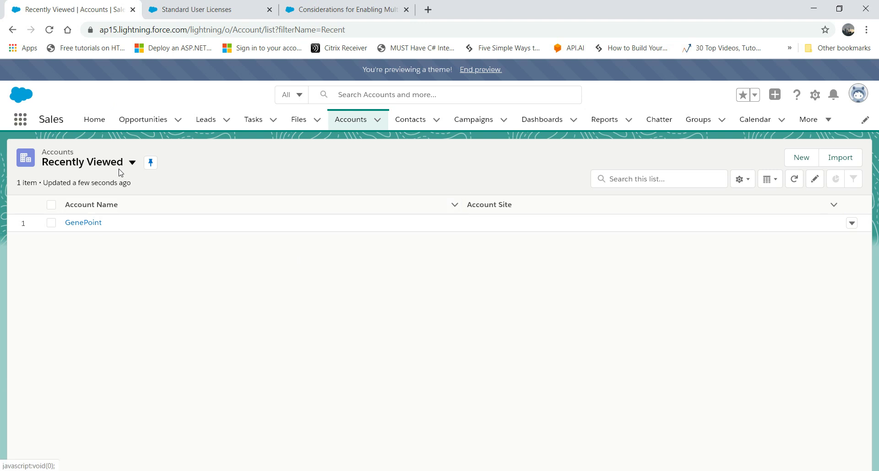
click(132, 164)
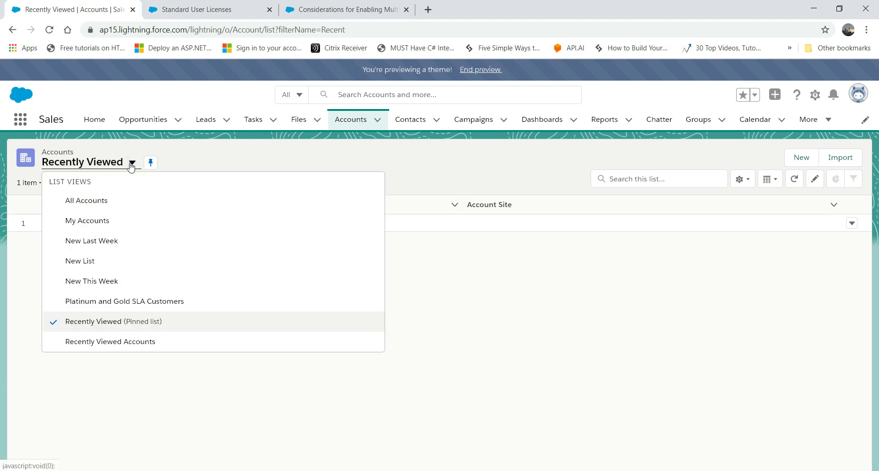
click(97, 201)
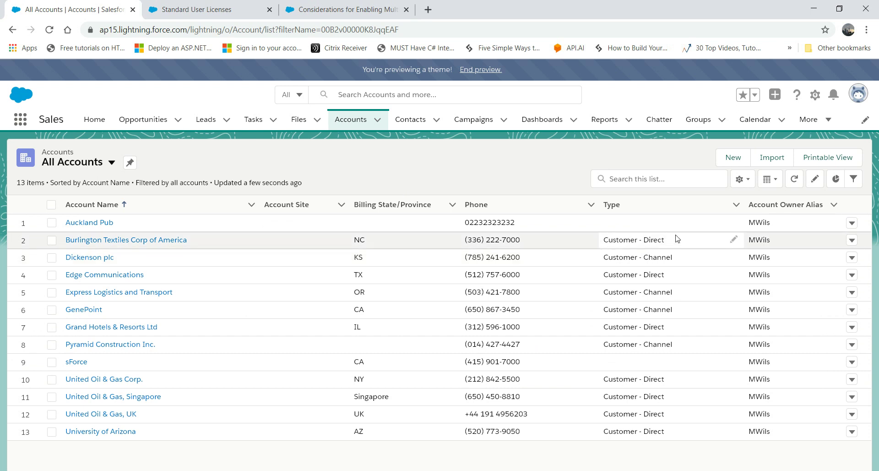
click(111, 163)
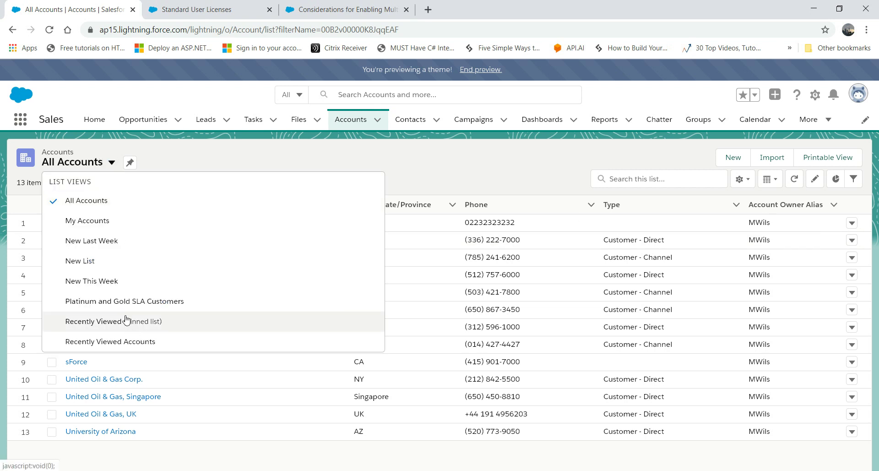
click(479, 167)
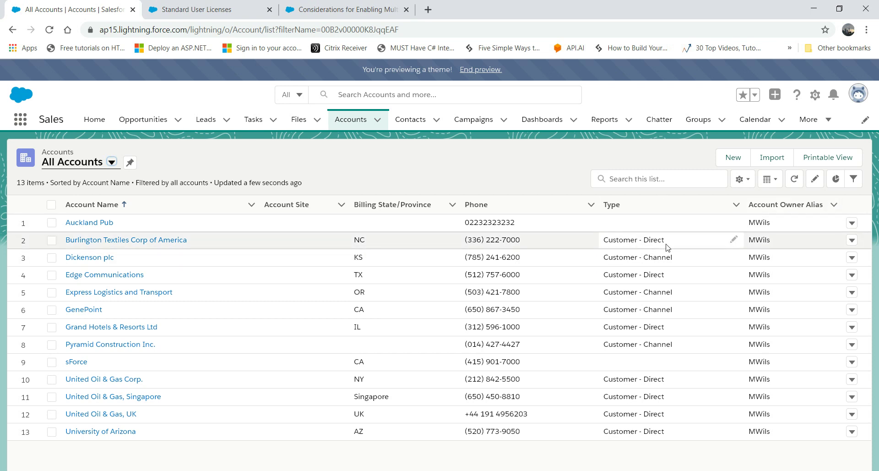
- Create and save a new Accounts list view named CustomerDirect
click(748, 181)
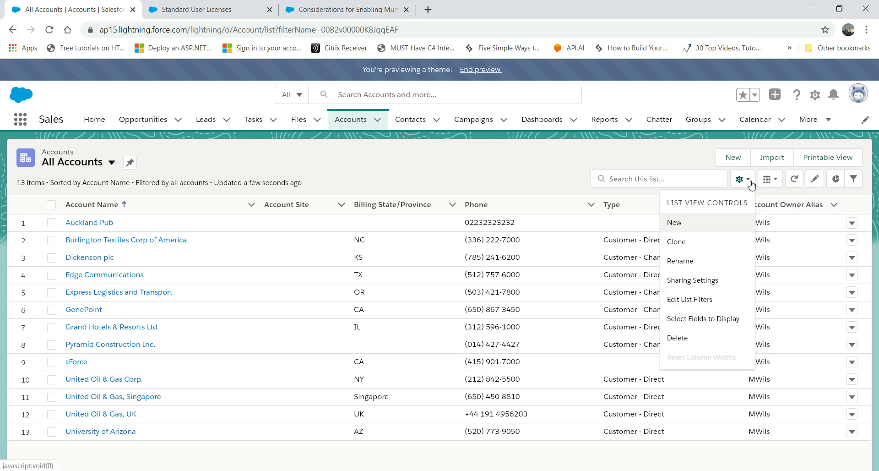
click(674, 223)
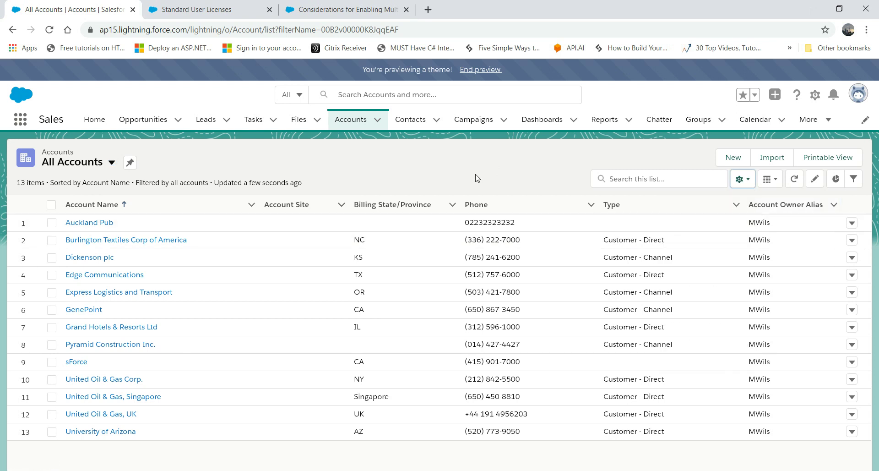
text(CustomerDirect)
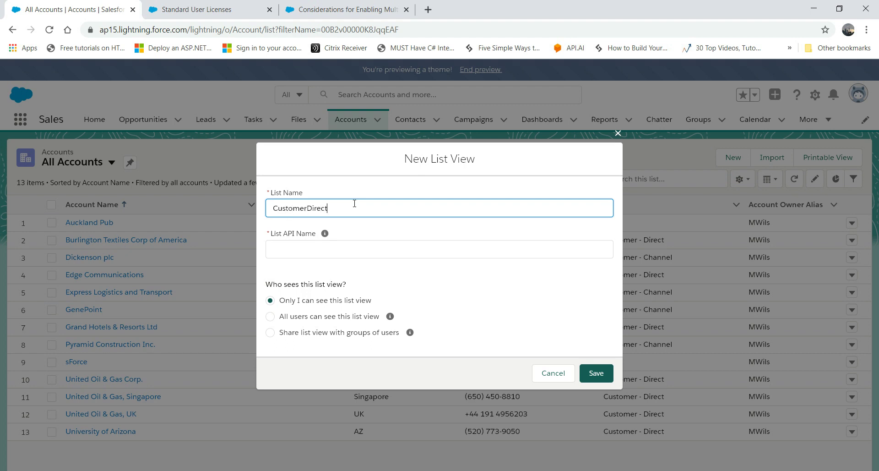
key(Tab)
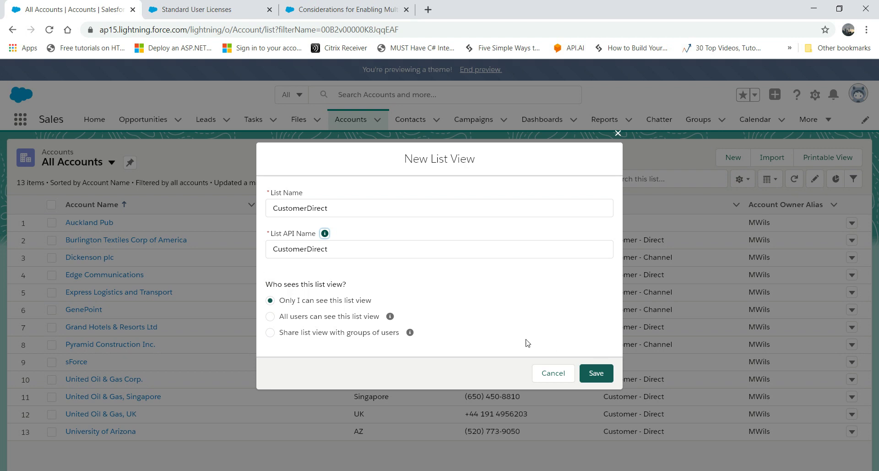
click(599, 380)
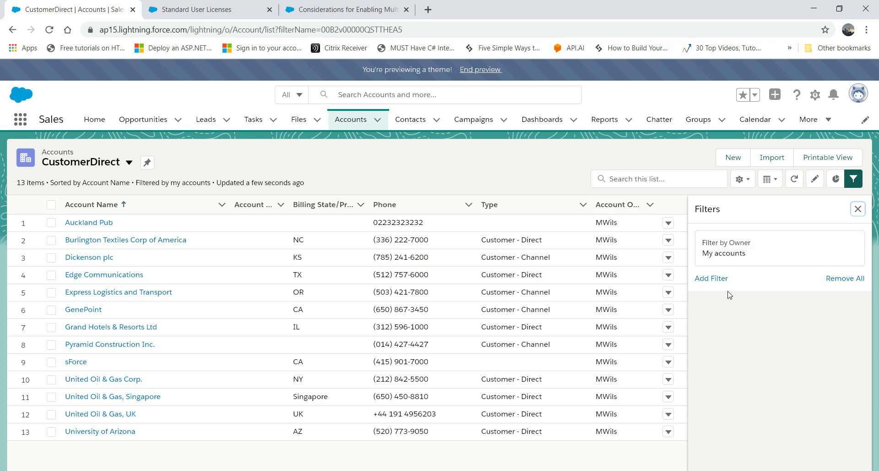
- Add a filter Type equals Customer - Direct to CustomerDirect and save it
click(714, 278)
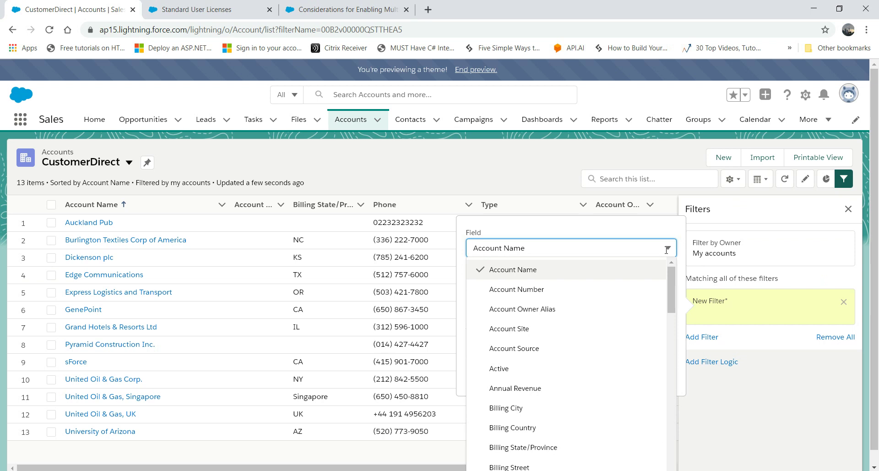
drag(672, 297, 674, 460)
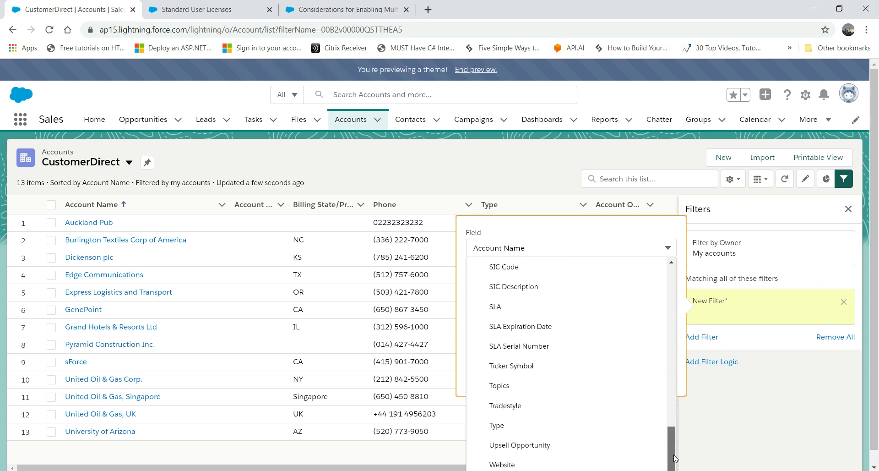
click(530, 421)
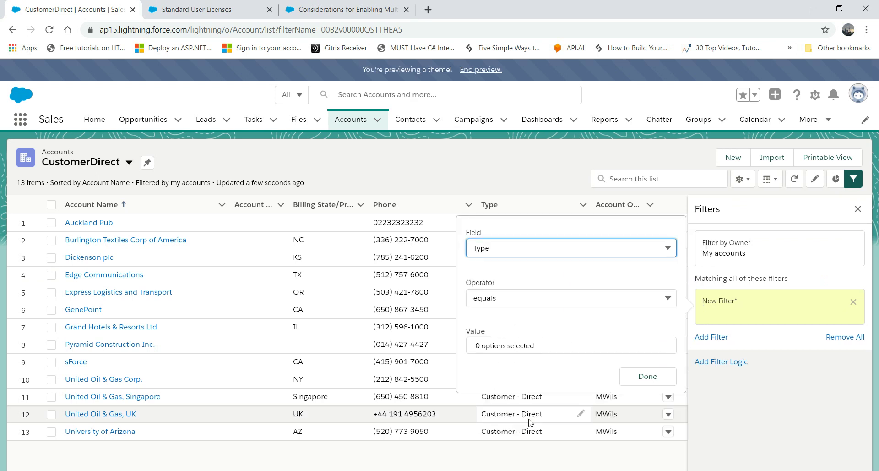
click(648, 350)
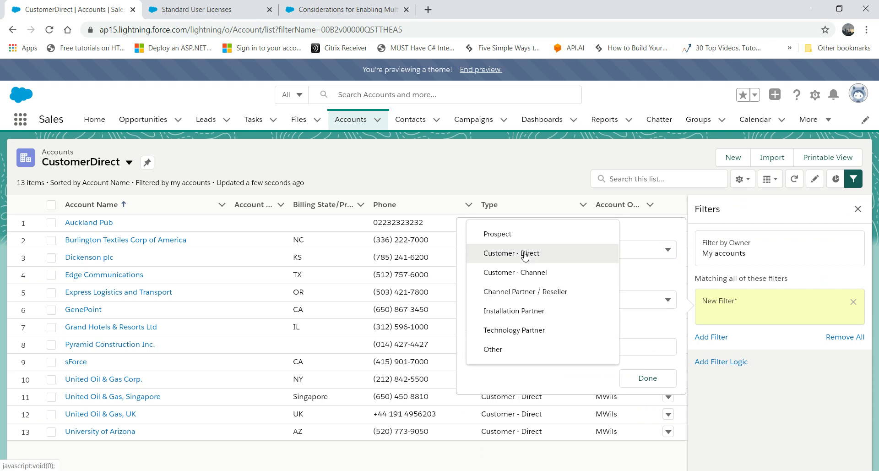
click(648, 378)
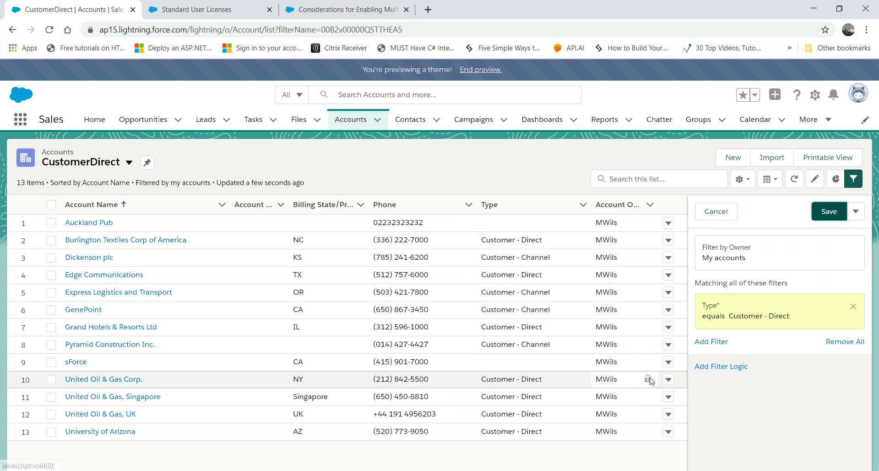
click(828, 213)
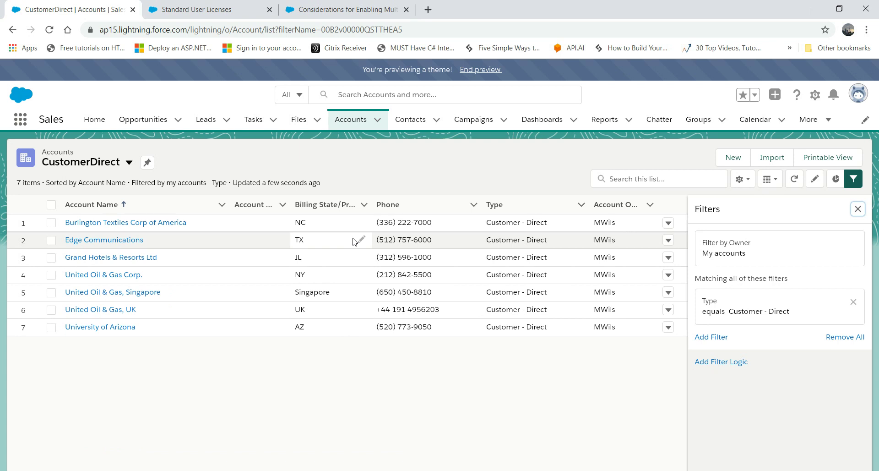
click(129, 162)
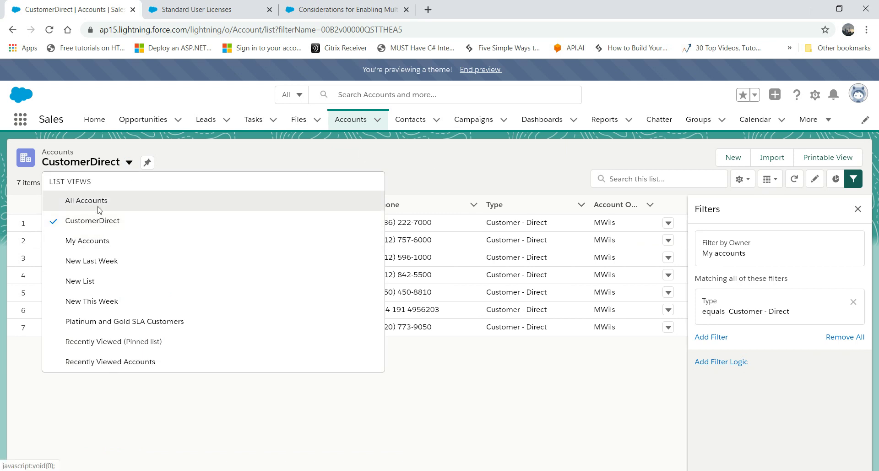
click(74, 203)
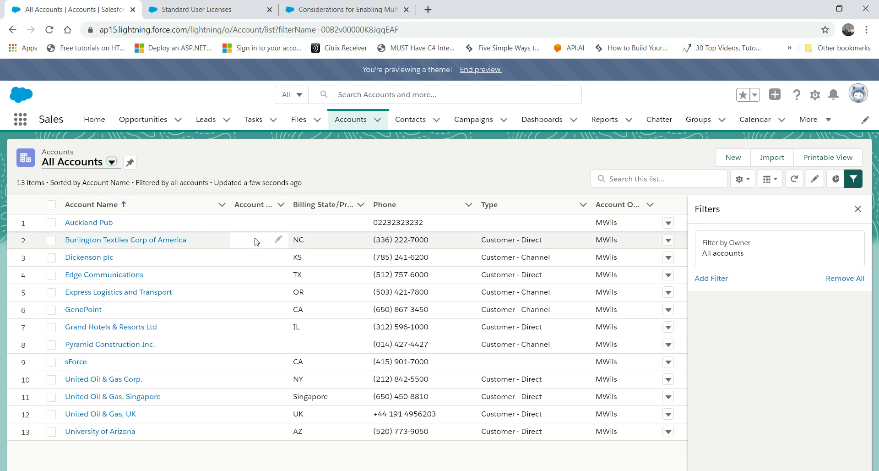
click(110, 165)
click(101, 221)
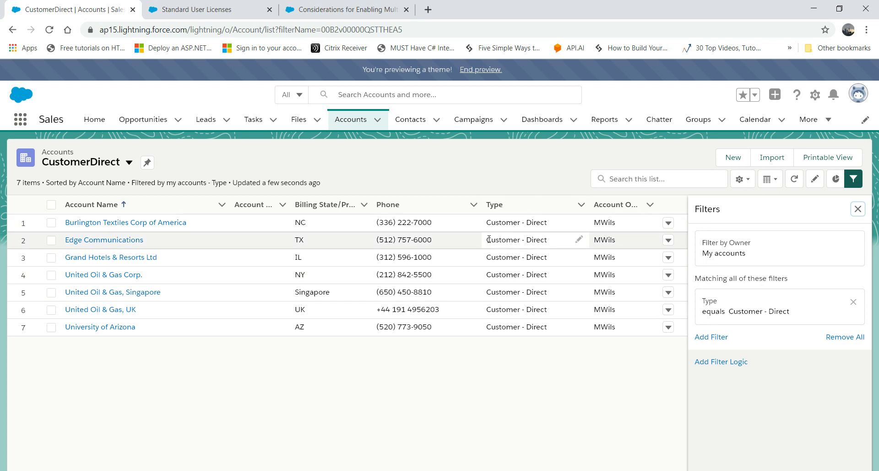
- Inline-edit Burlington Textiles' Type to Prospect and save
click(579, 222)
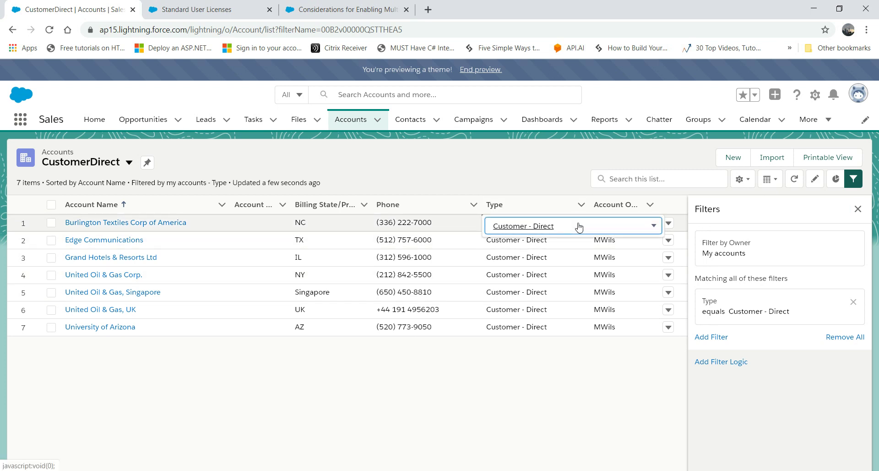
click(588, 226)
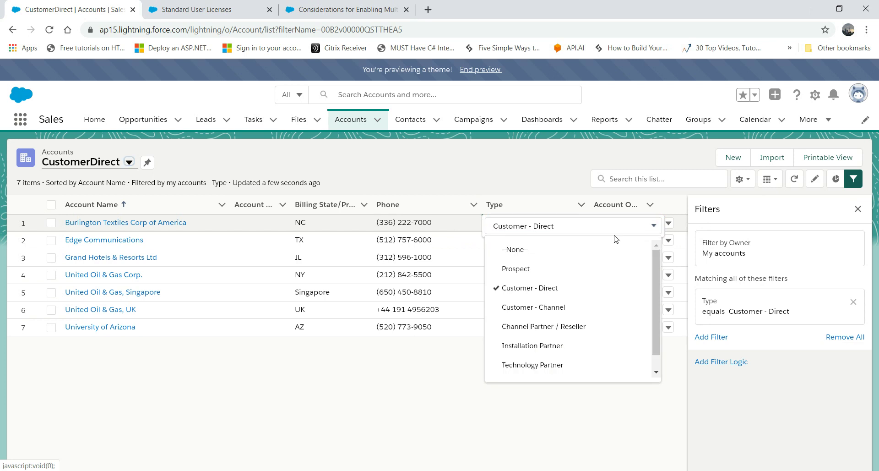
click(519, 269)
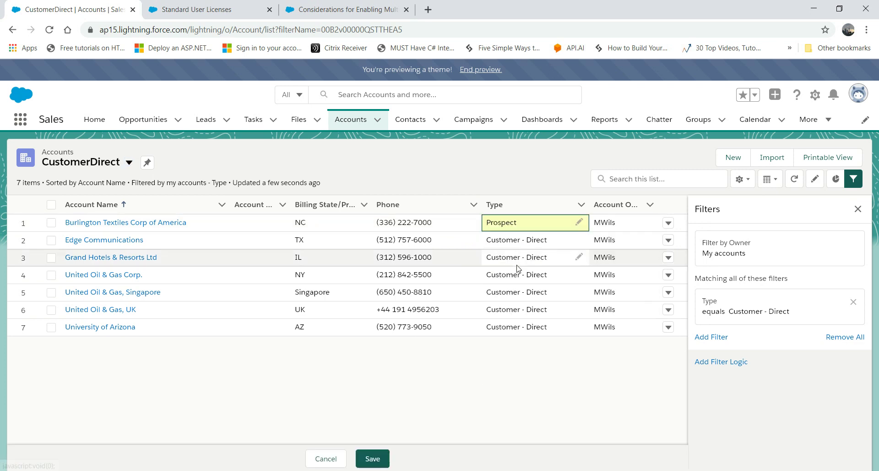
click(372, 458)
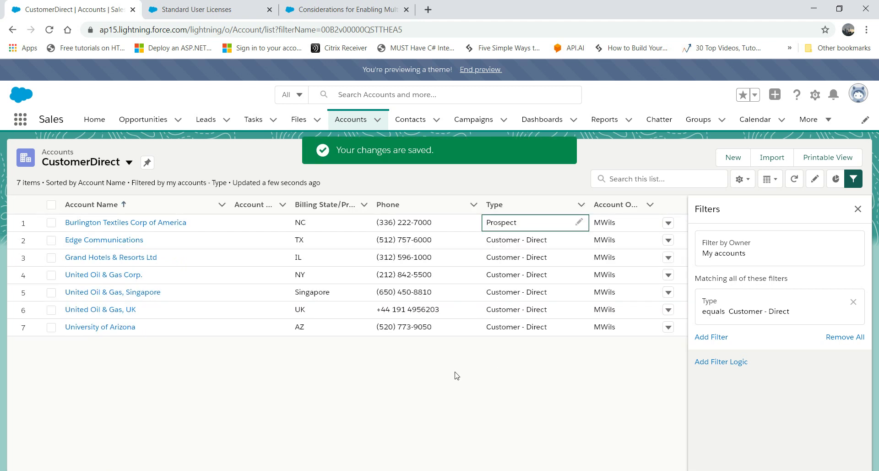
- Change Edge Communications, Grand Hotels and United Oil & Gas Corp. to Customer - Channel in one bulk edit and save
click(51, 240)
click(51, 257)
click(52, 275)
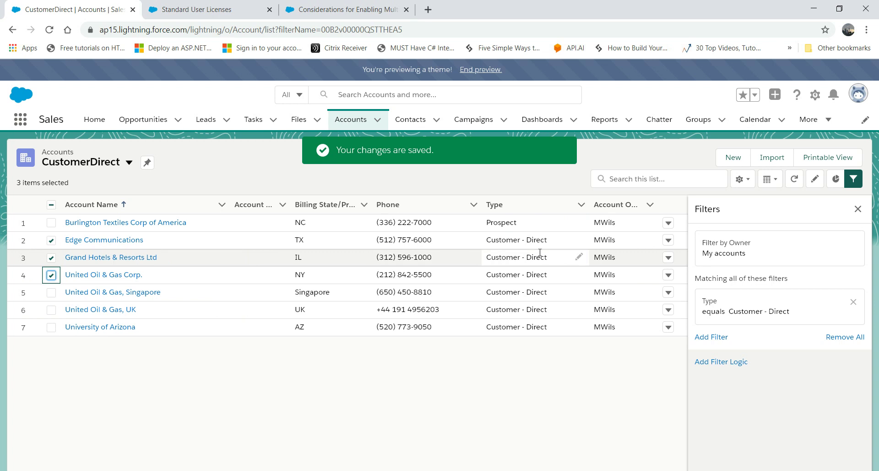
click(579, 240)
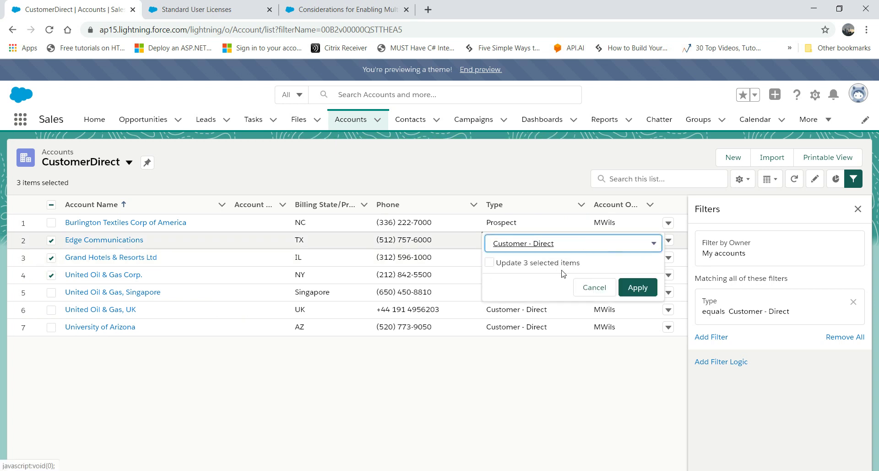
click(655, 245)
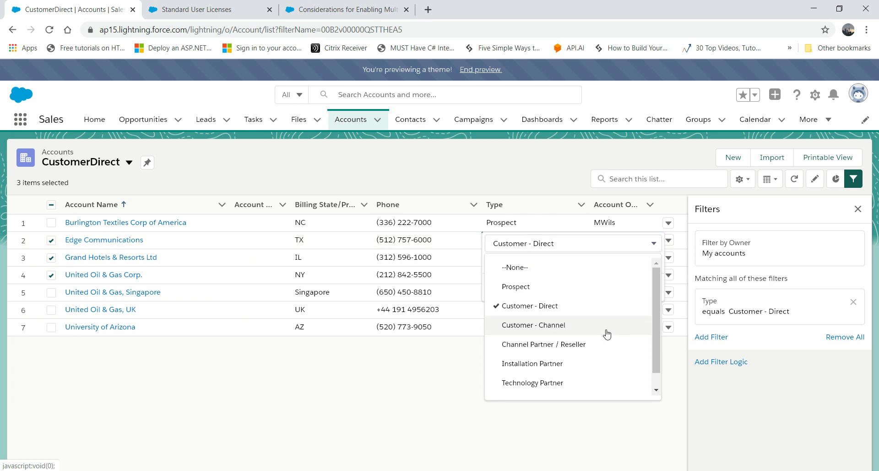
click(566, 329)
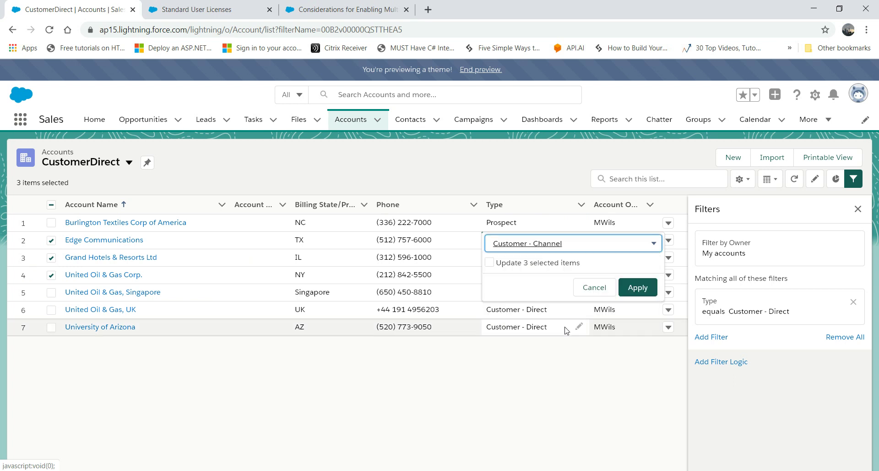
click(489, 263)
click(638, 287)
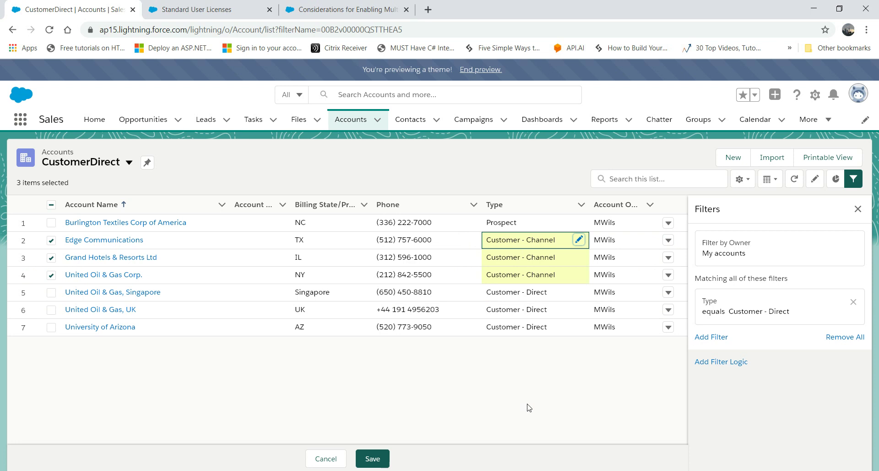
click(369, 459)
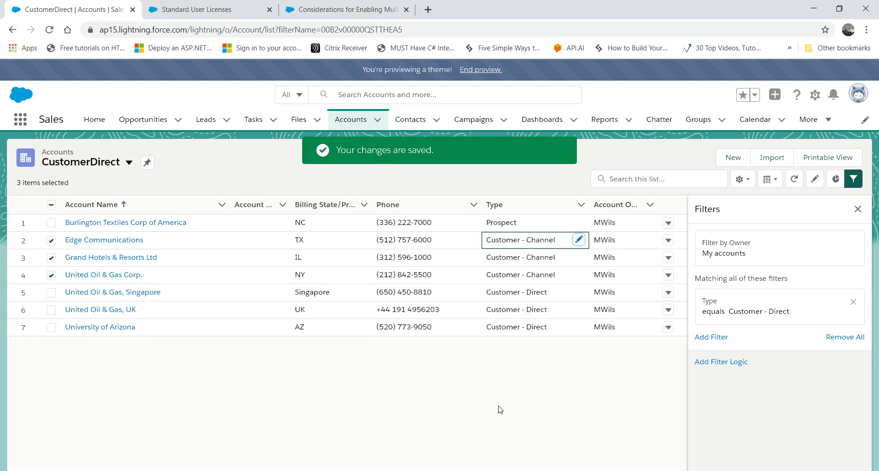
- Switch the list view to All Accounts and back to CustomerDirect to refresh it
click(129, 164)
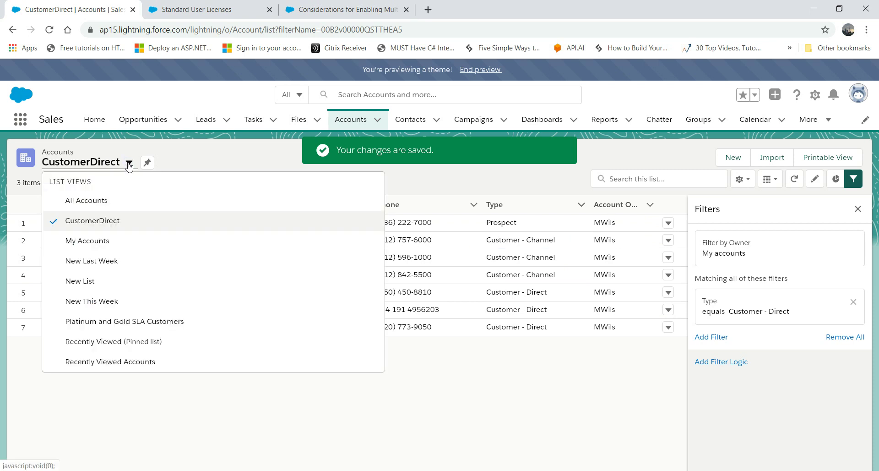
click(98, 205)
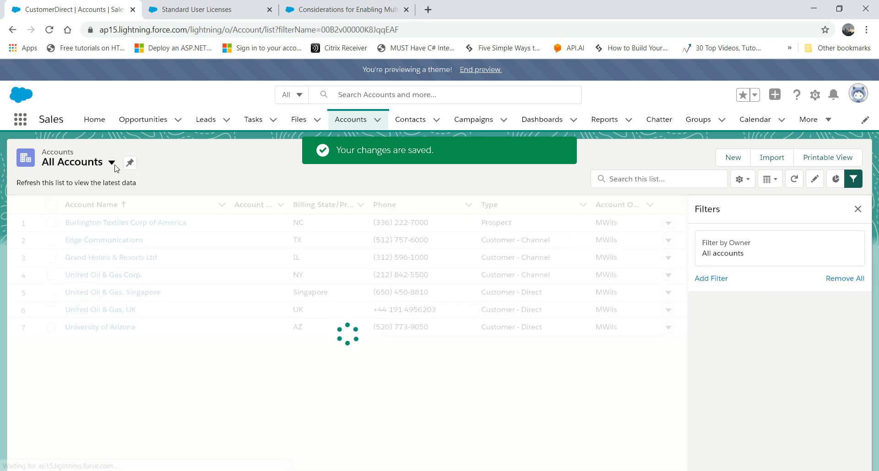
click(112, 162)
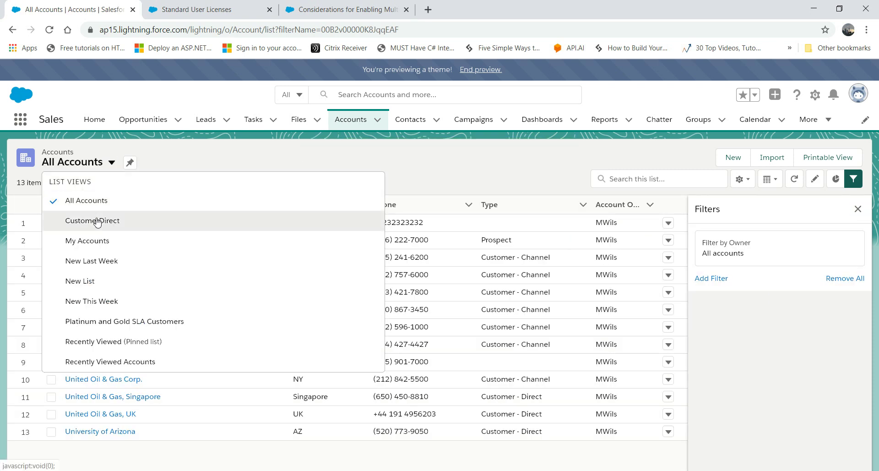
click(97, 221)
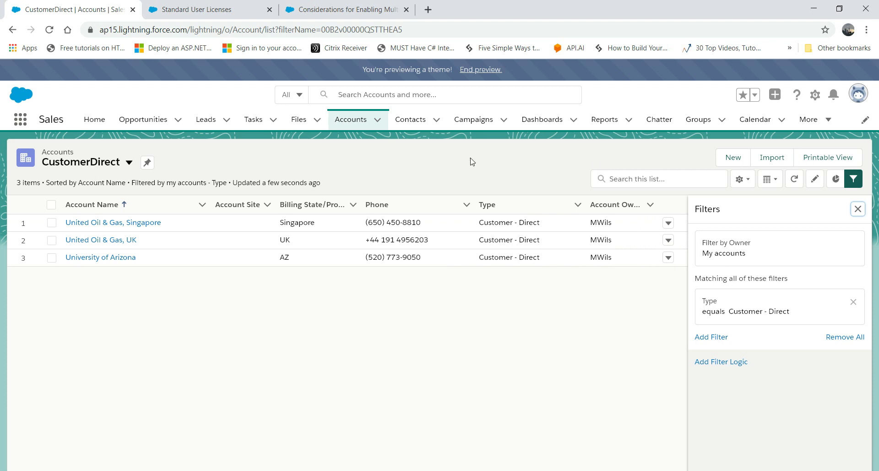
- Open Setup in a new tab and reach Users through a Quick Find search for 'user'
click(814, 97)
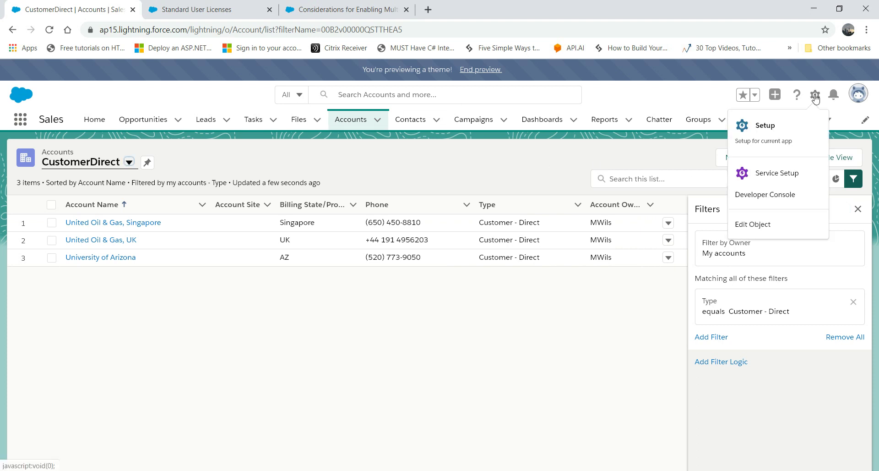
click(768, 128)
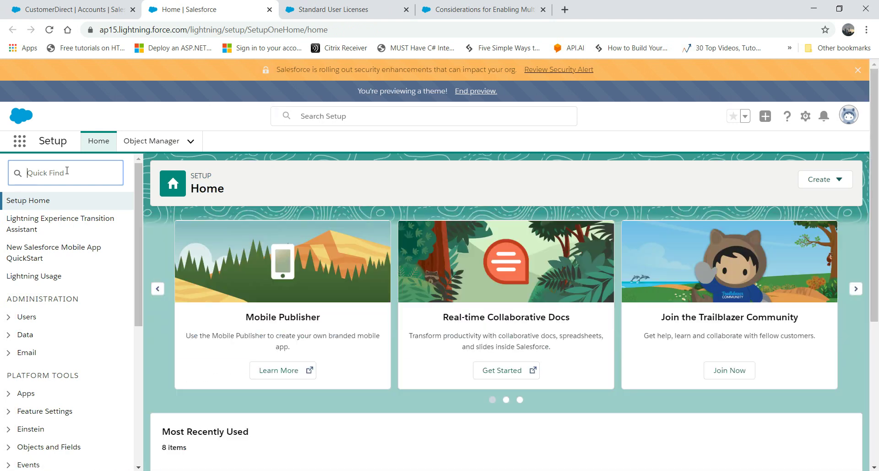
click(67, 170)
text(user)
click(47, 326)
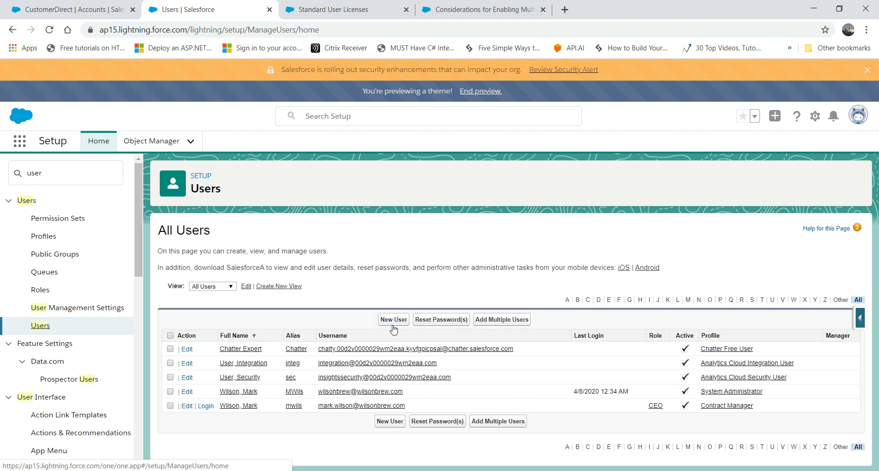
- Start a new user with last name Test, enter the e-mail address, and prefix the username with 1111
click(394, 320)
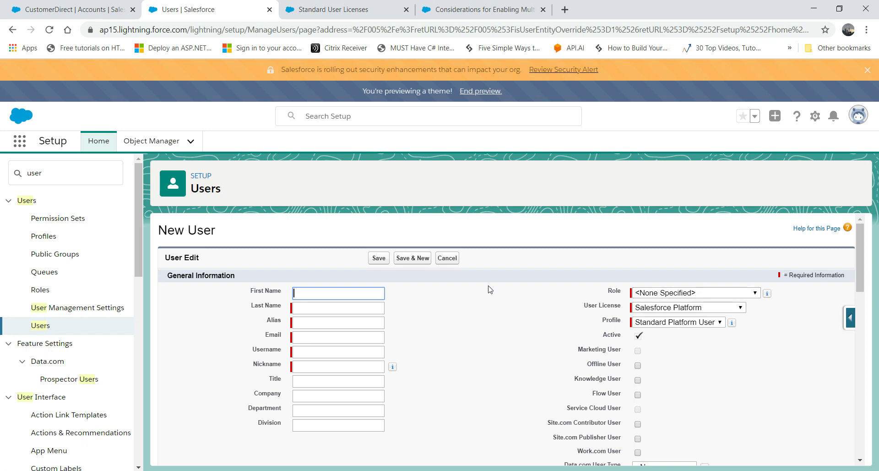
click(334, 308)
text(Test)
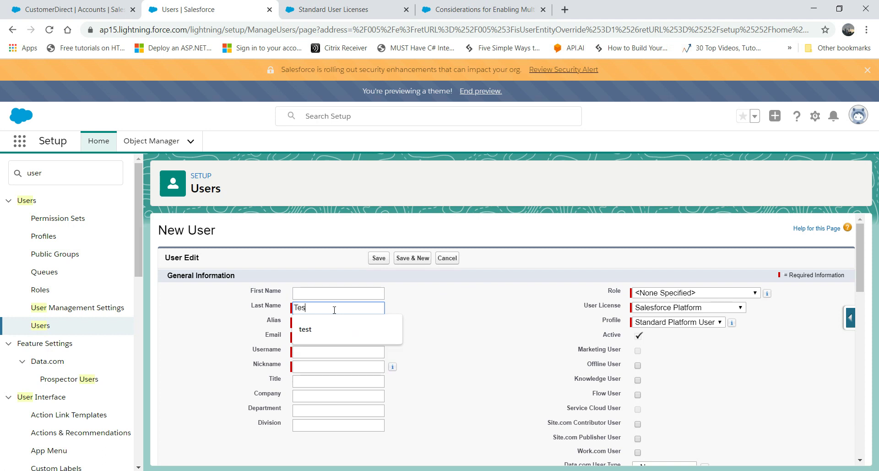
key(Tab)
key(Tab)
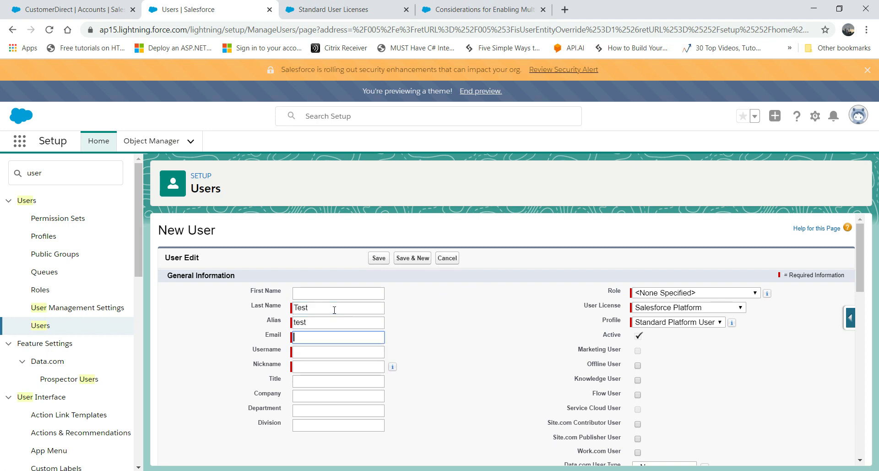
text(test@gmail.com)
key(Tab)
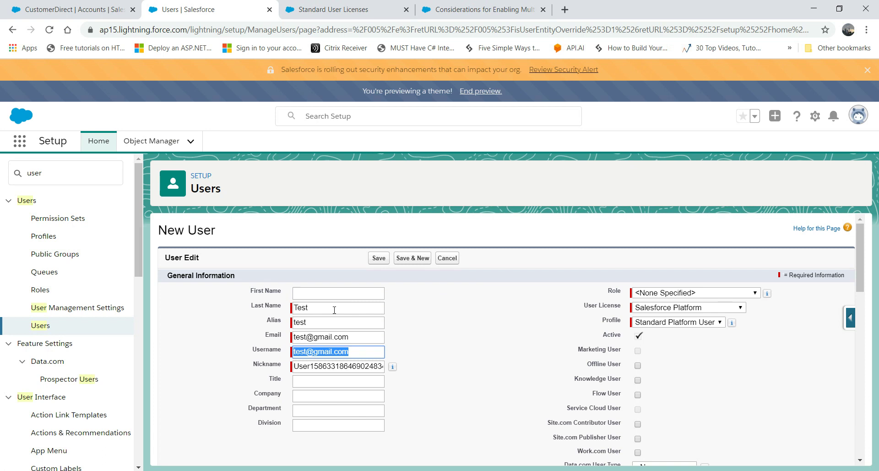
key(Home)
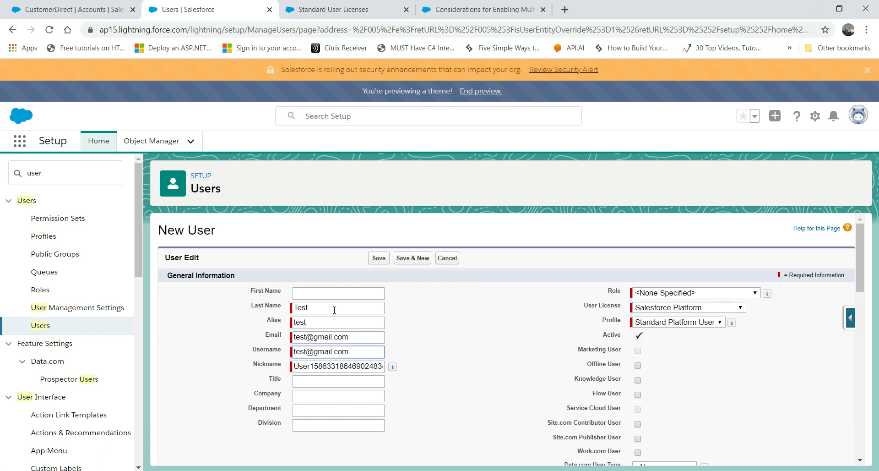
text(1111)
click(296, 366)
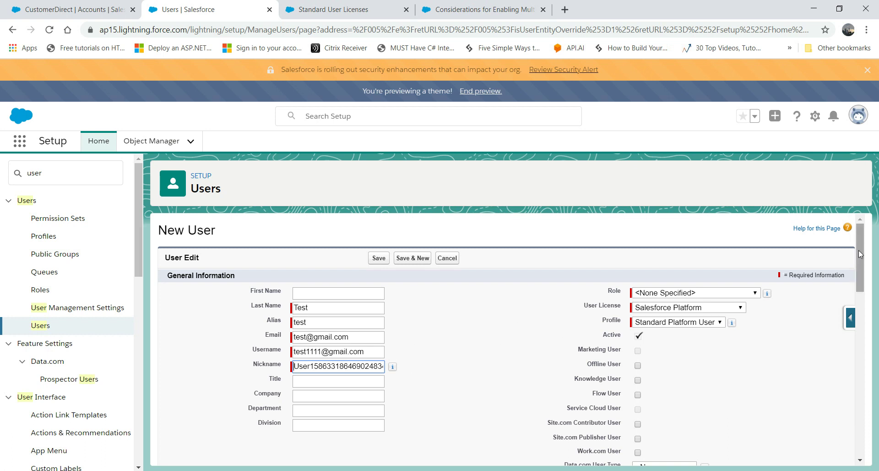
scroll(862, 250, down, 1)
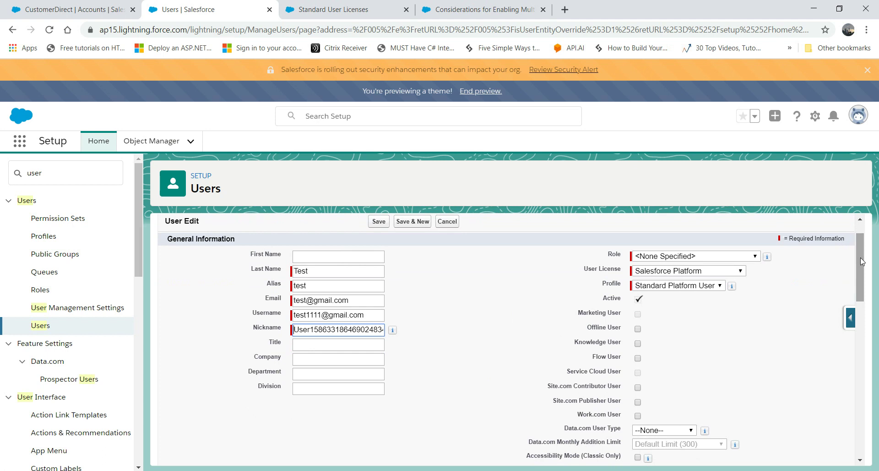
click(741, 271)
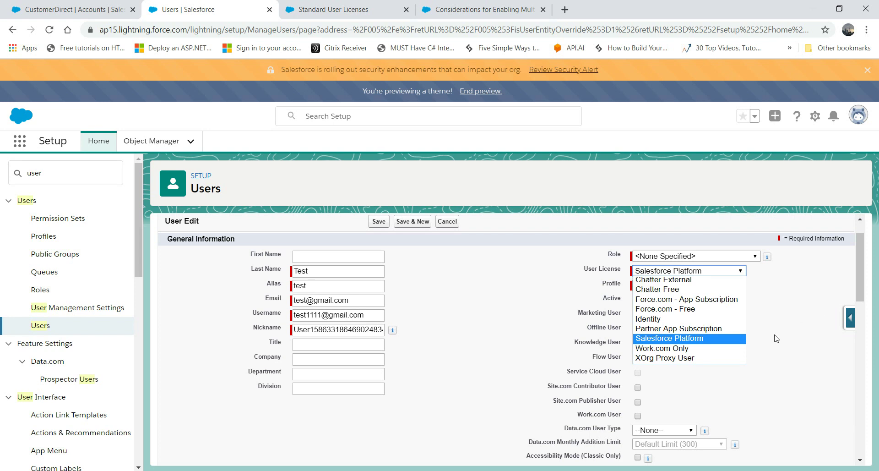
click(699, 339)
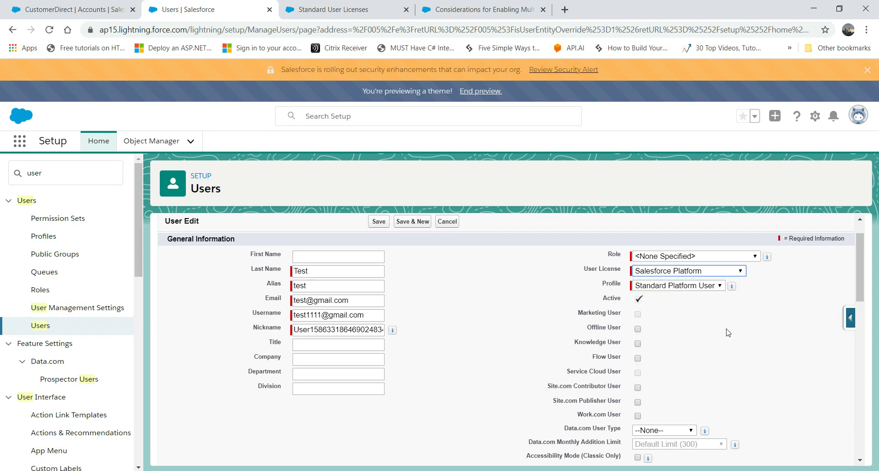
click(720, 286)
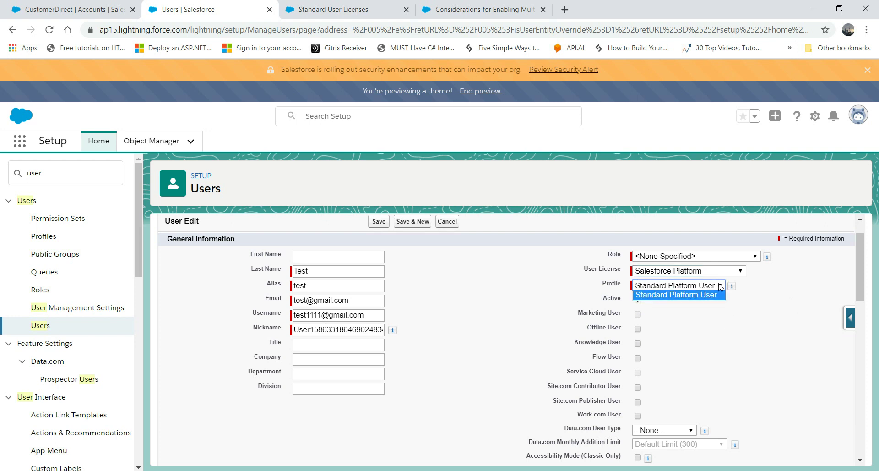
click(720, 286)
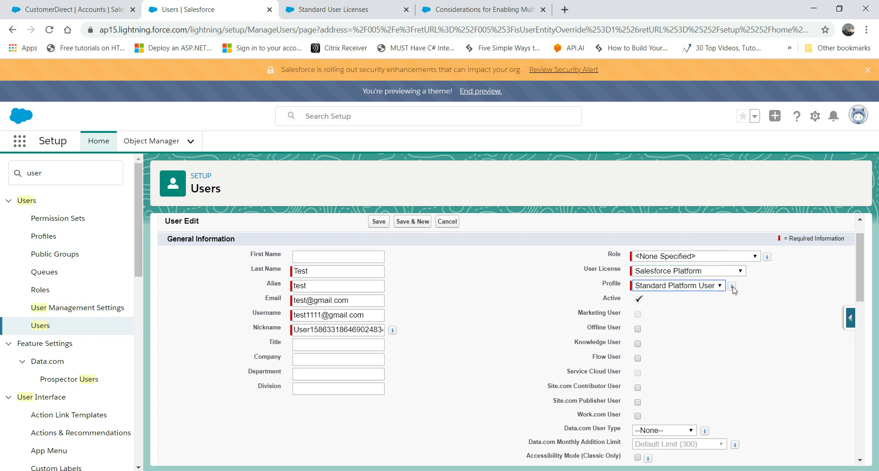
click(745, 299)
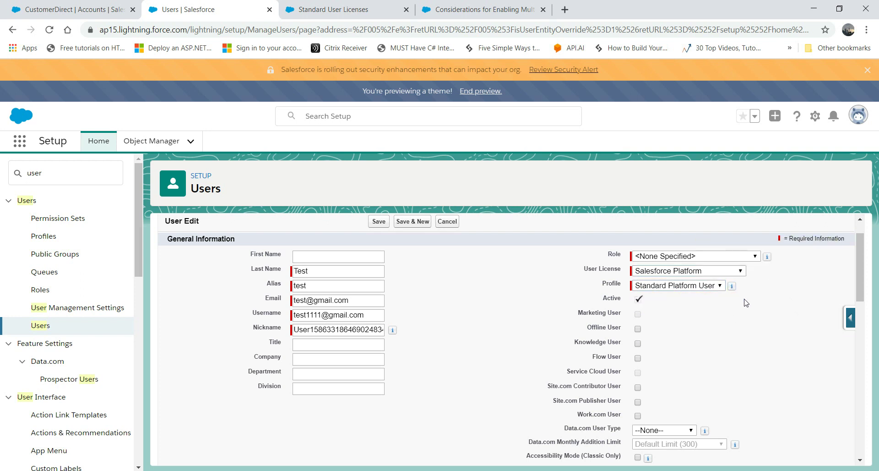
click(754, 257)
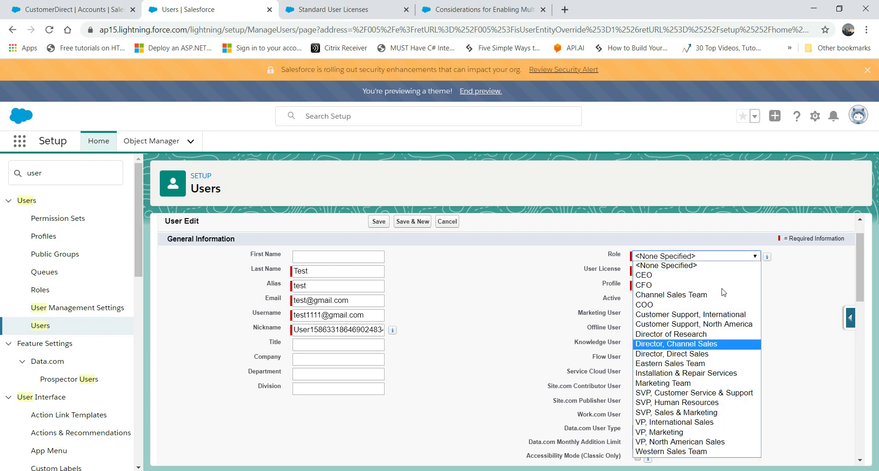
click(695, 332)
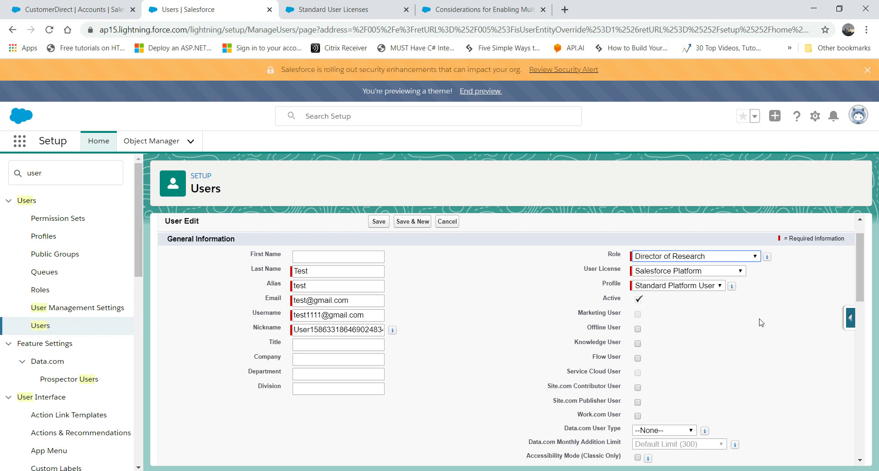
click(724, 257)
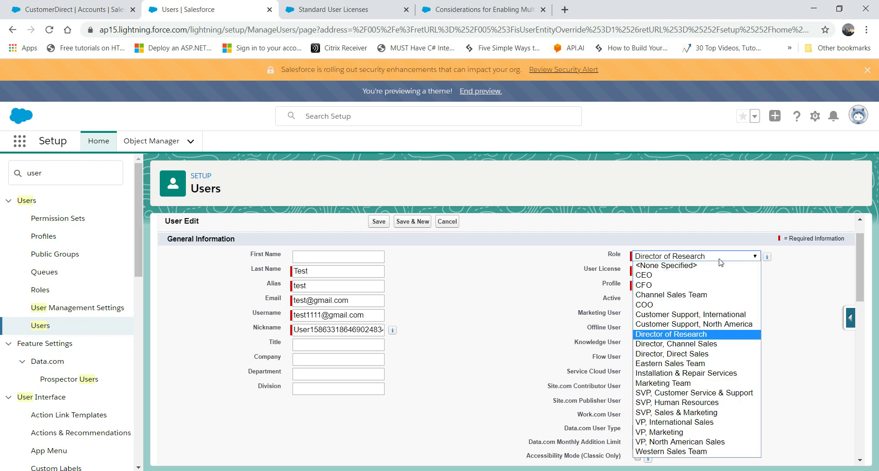
click(674, 269)
click(756, 256)
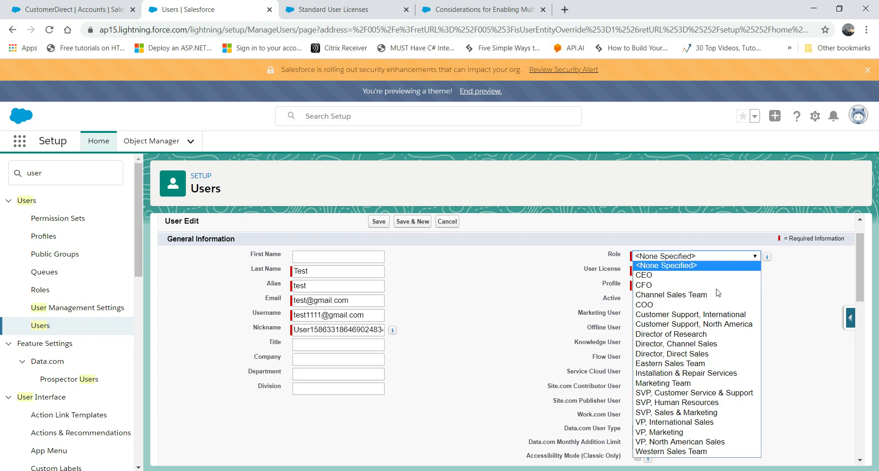
click(704, 314)
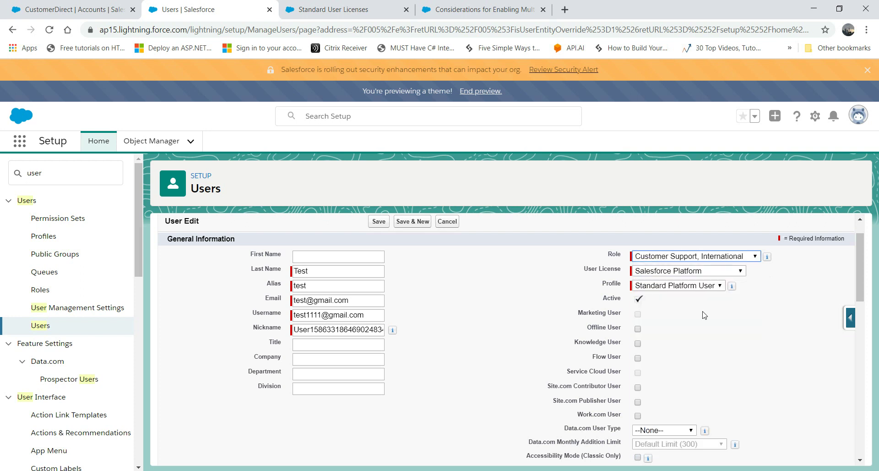
click(753, 257)
click(667, 265)
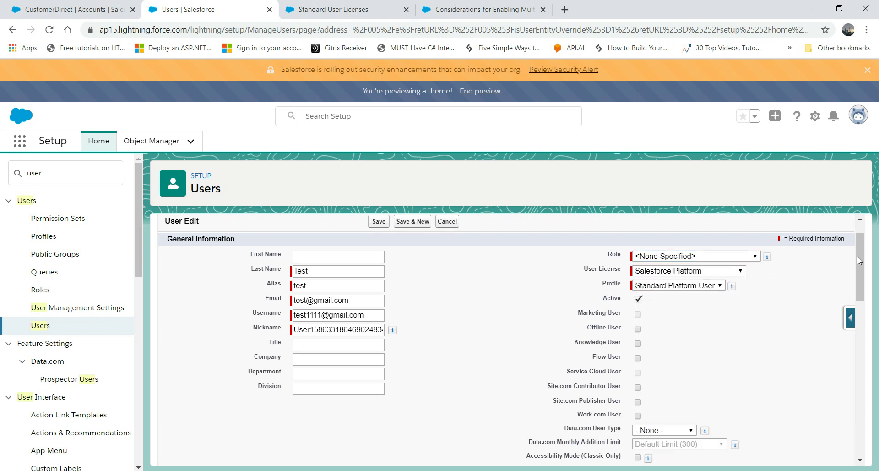
drag(857, 257, 857, 268)
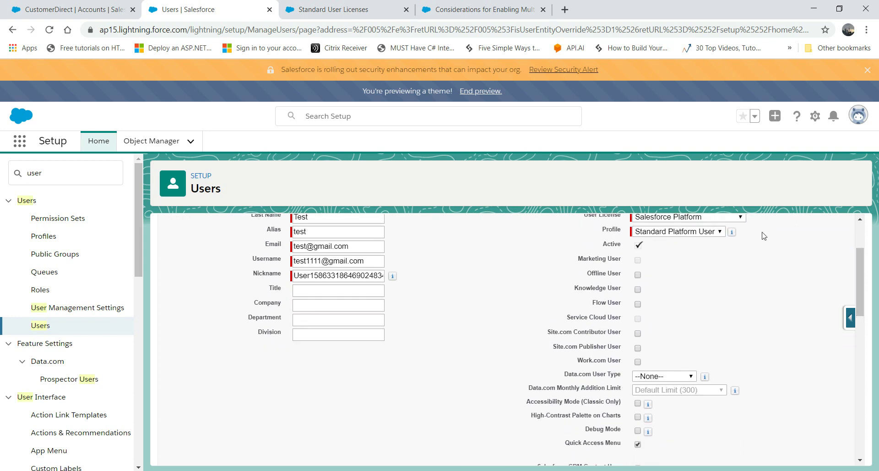
- Keep the Standard Platform User profile, set Language to Japanese, and save the new user
click(722, 231)
click(722, 241)
mouse_move(857, 268)
mouse_down()
mouse_move(858, 240)
mouse_move(858, 254)
mouse_up()
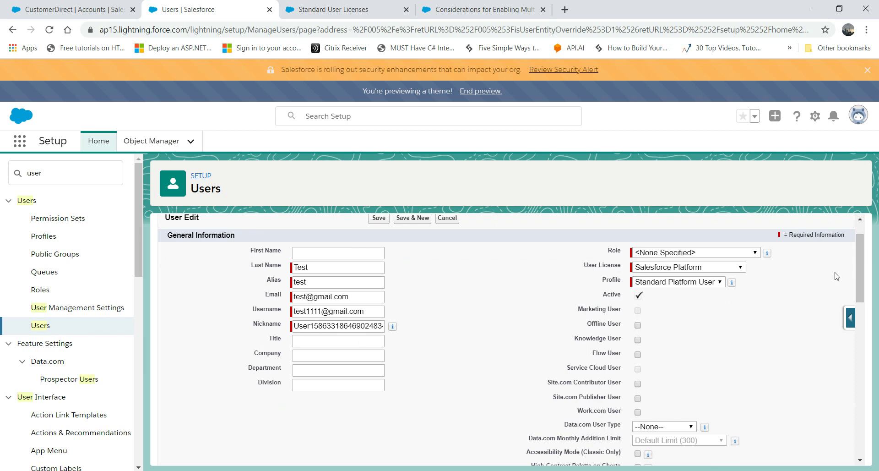
drag(860, 295, 829, 416)
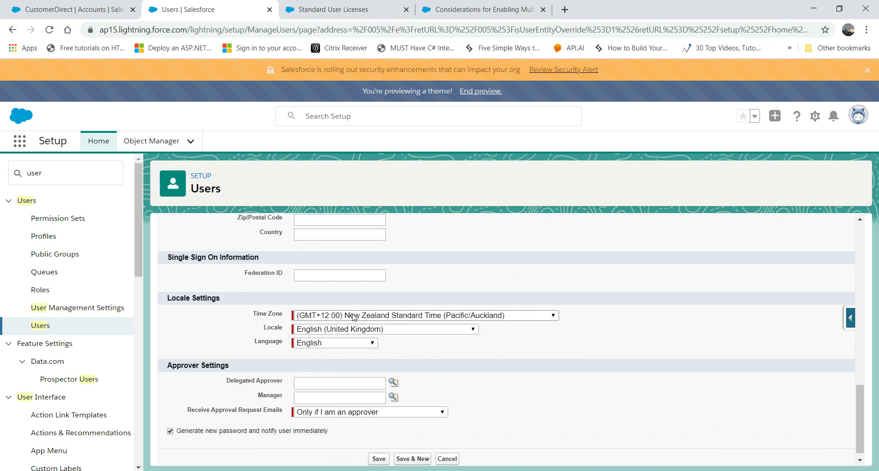
click(375, 346)
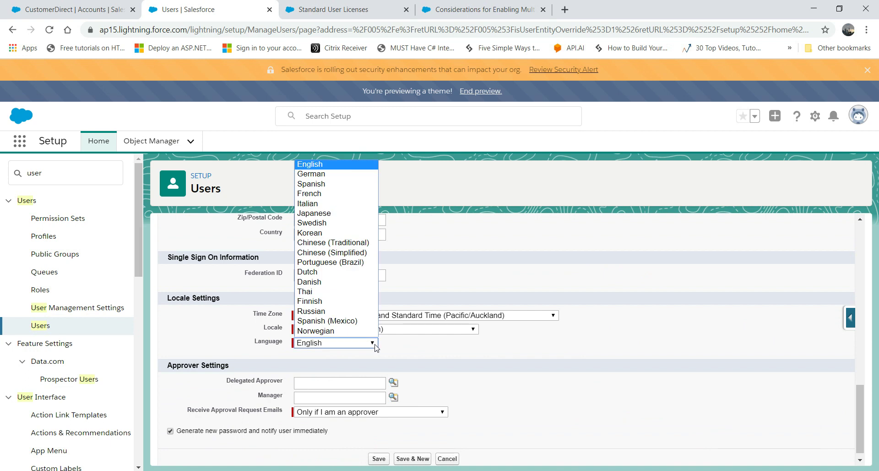
click(326, 213)
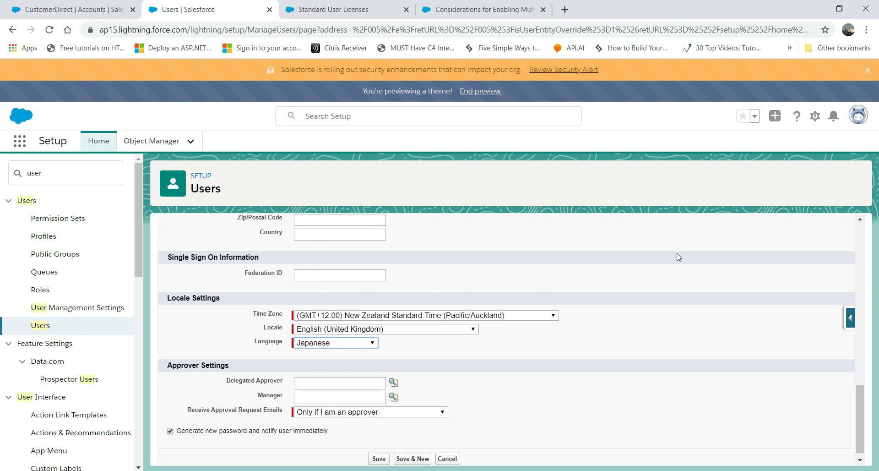
click(377, 458)
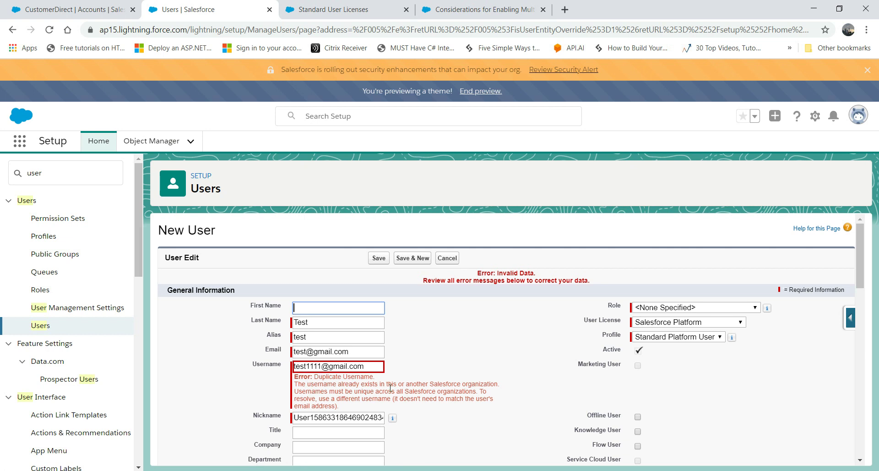
- Add 'Thanos' to the duplicate username to make it unique, then save the user
drag(502, 389, 406, 387)
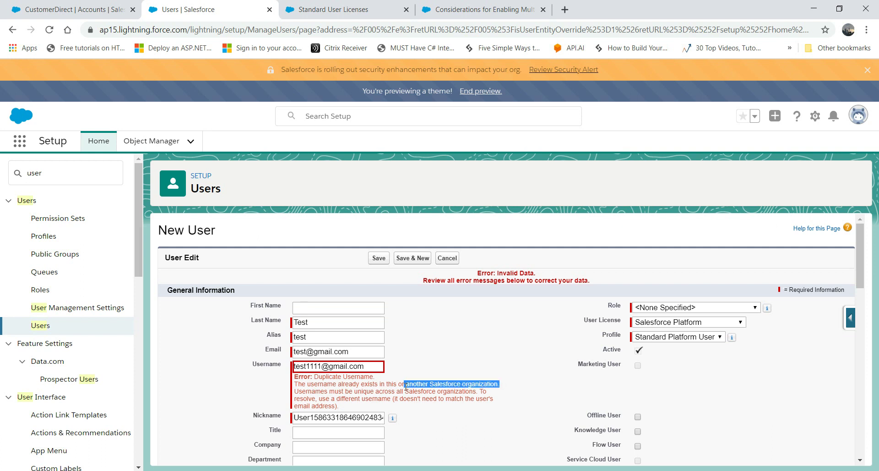
click(428, 387)
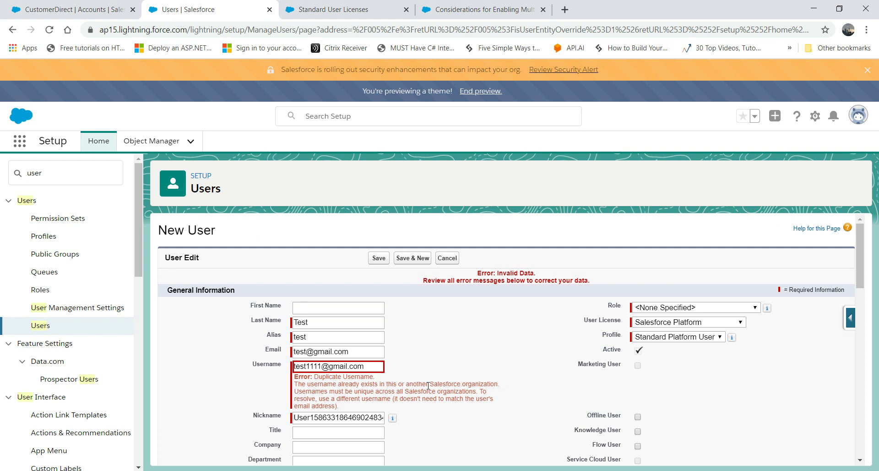
click(318, 365)
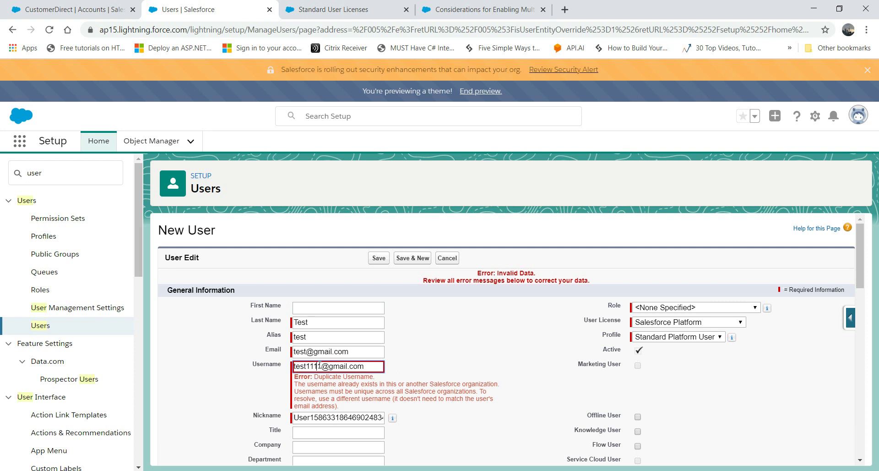
text(Thanos)
drag(859, 255, 857, 441)
click(378, 449)
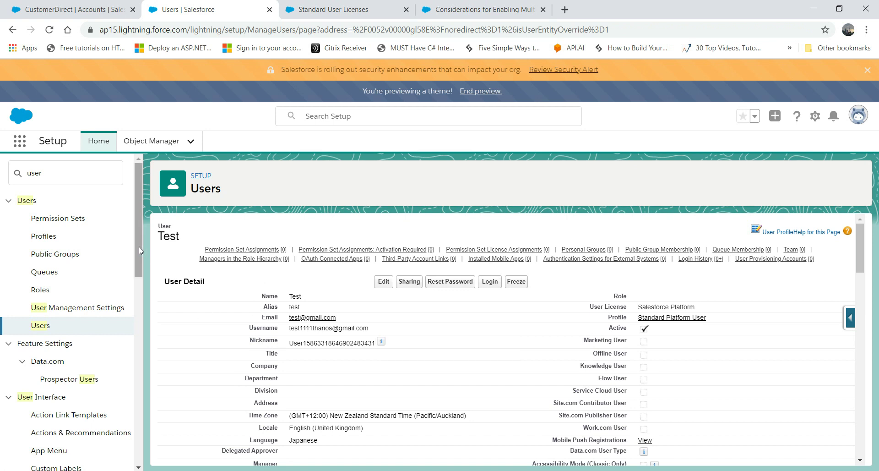
- Return to the All Users list from the Setup sidebar
mouse_move(138, 245)
mouse_down()
mouse_move(138, 266)
mouse_move(136, 250)
mouse_up()
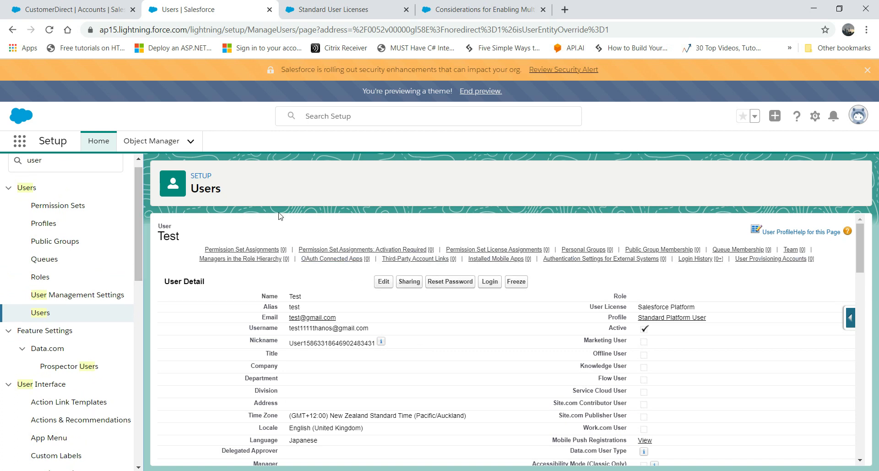
click(64, 311)
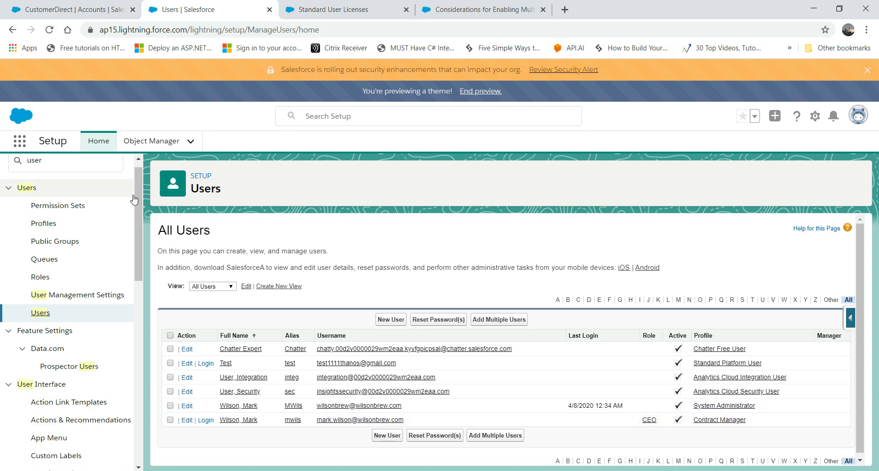
- Turn off Administrators Can Log in as Any User in Login Access Policies and save
scroll(69, 177, up, 1)
click(83, 173)
text(login)
click(78, 271)
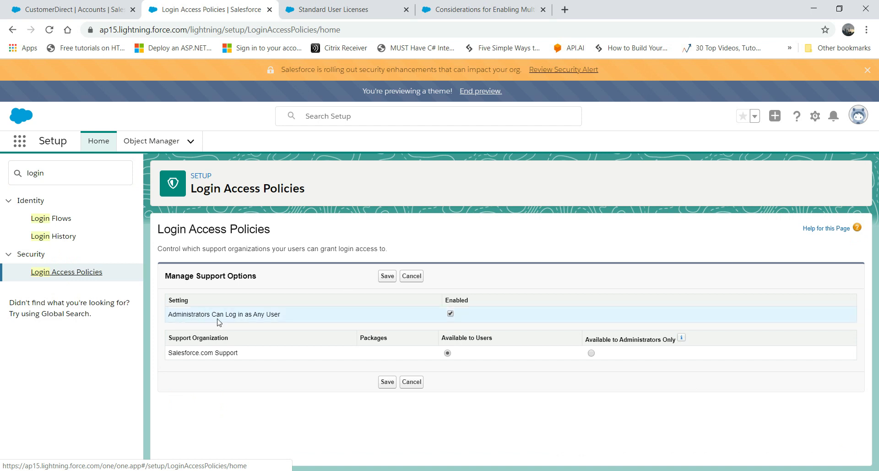
click(450, 314)
click(387, 277)
click(74, 175)
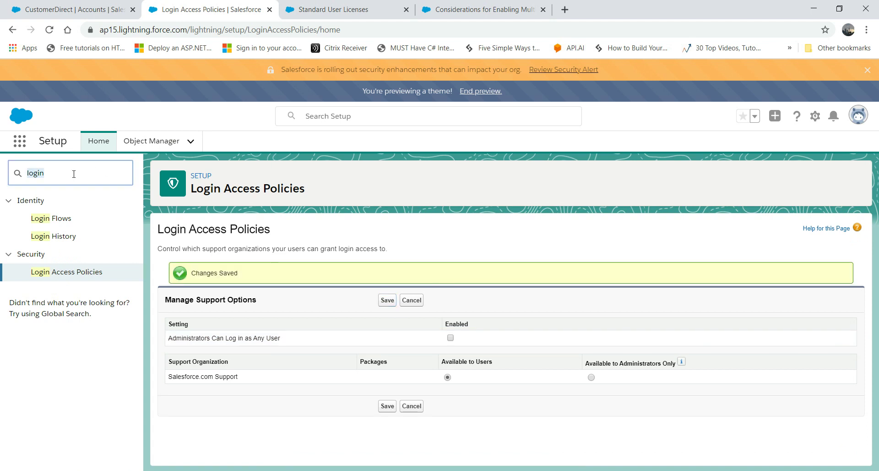
text(user)
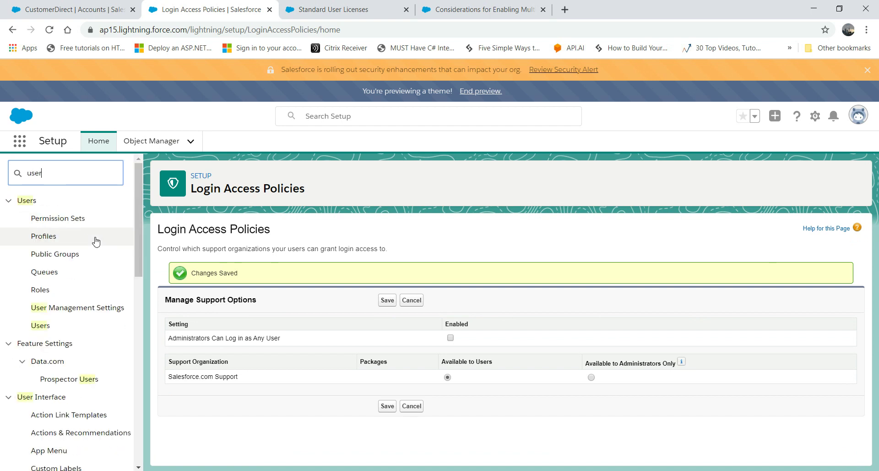
- Re-enable Administrators Can Log in as Any User in Login Access Policies and save
click(47, 326)
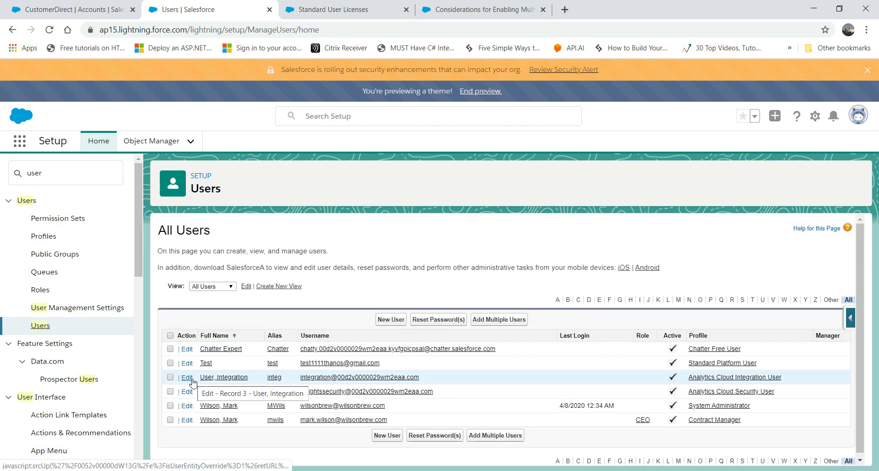
double_click(53, 171)
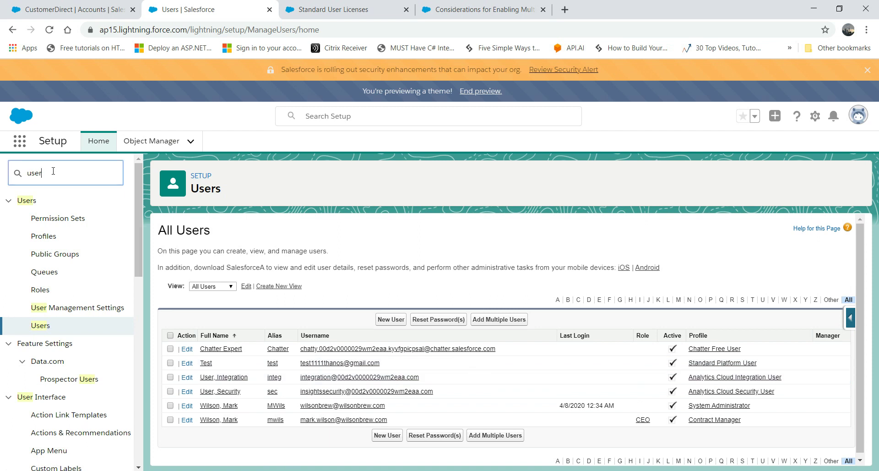
text(login)
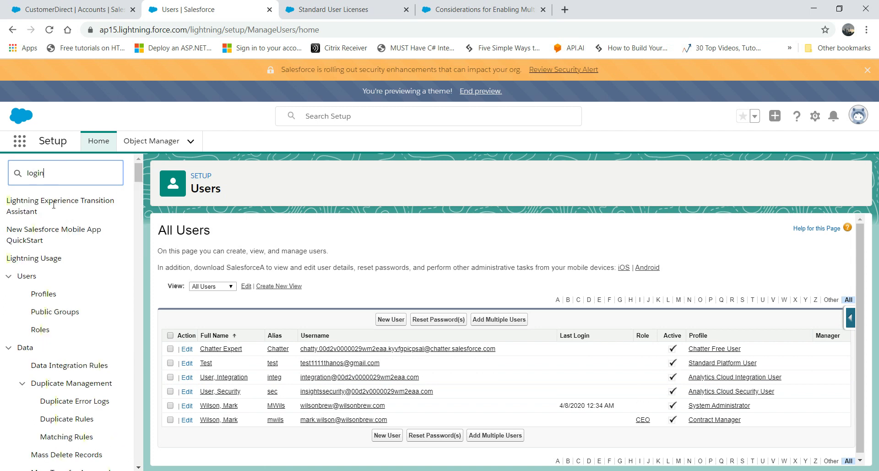
click(64, 273)
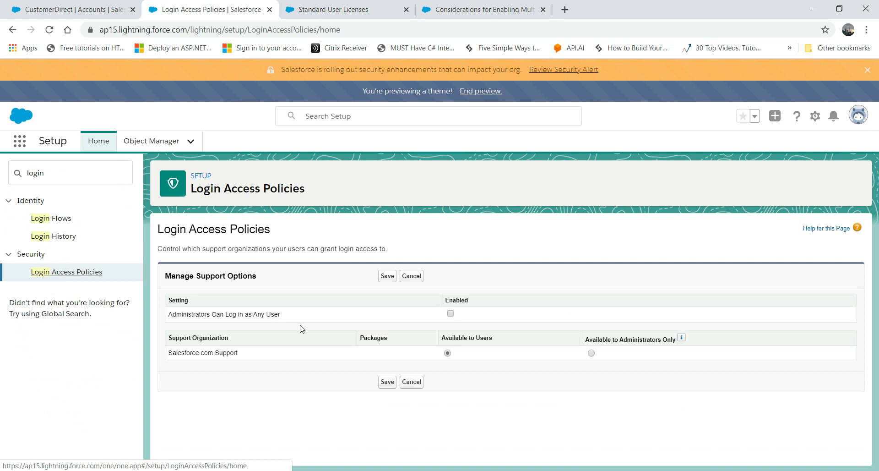
click(451, 313)
click(386, 384)
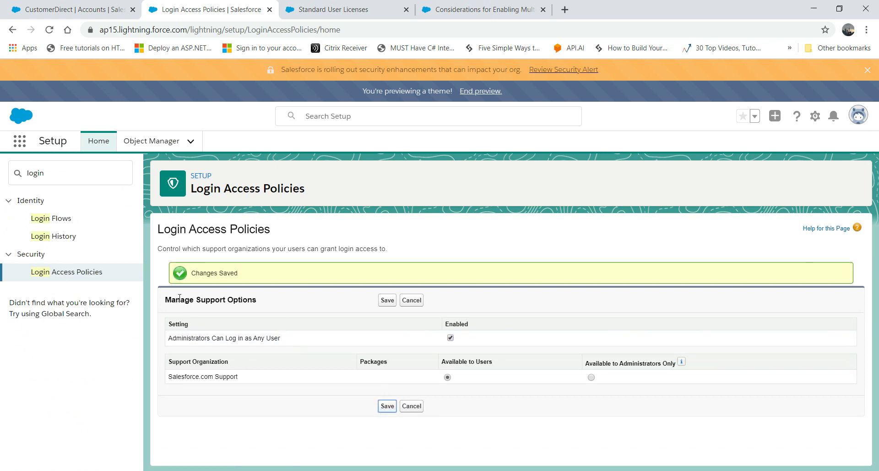
- Check the All Users list, then open Session Management via a Quick Find for 'sess'
double_click(53, 173)
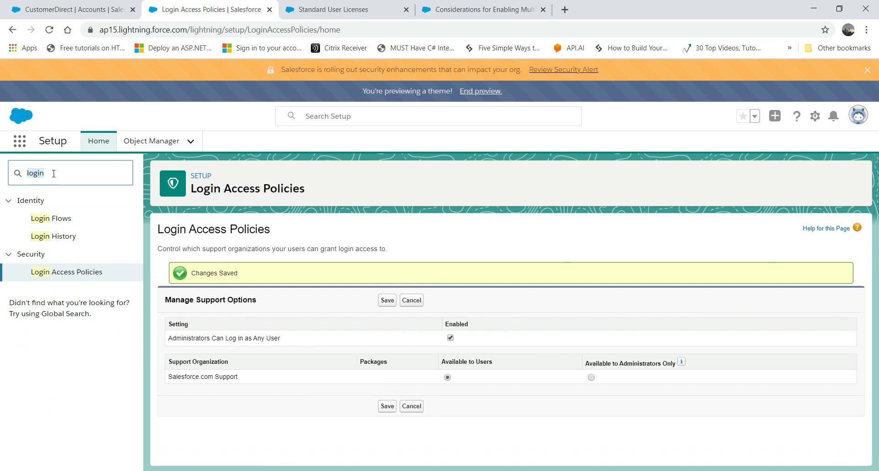
text(user)
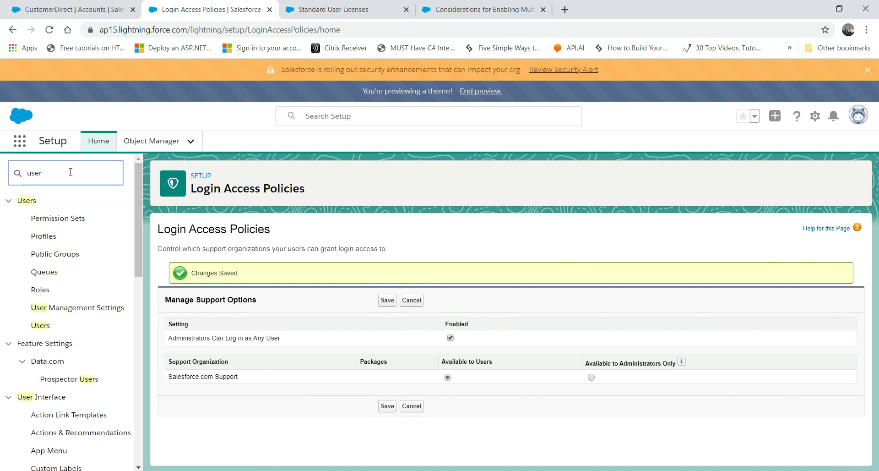
click(42, 324)
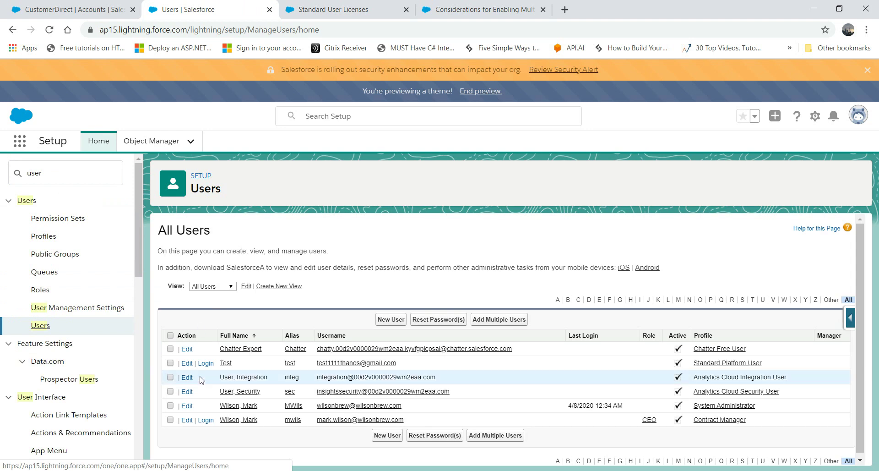
double_click(71, 170)
text(se)
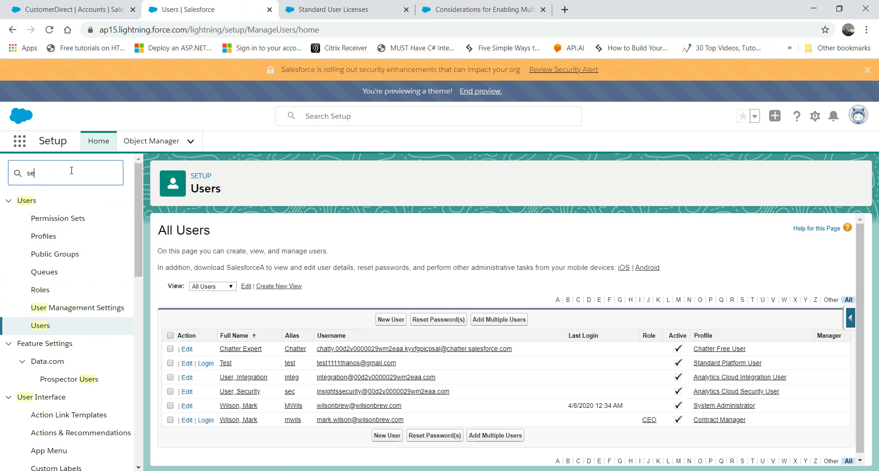
text(ss)
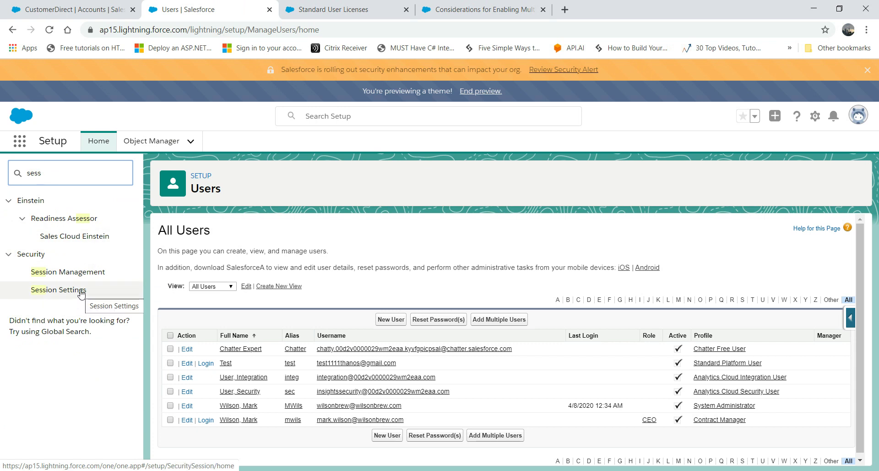
click(82, 275)
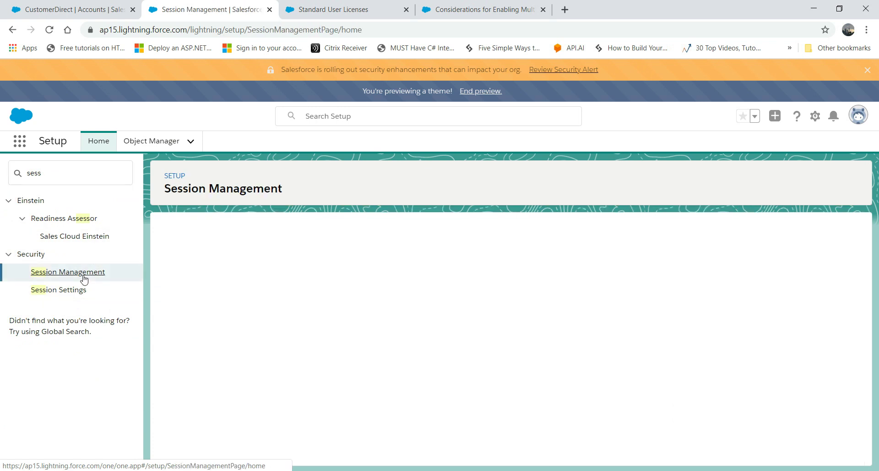
- Review the Session Settings page, then return to All Users via Quick Find 'user'
click(59, 290)
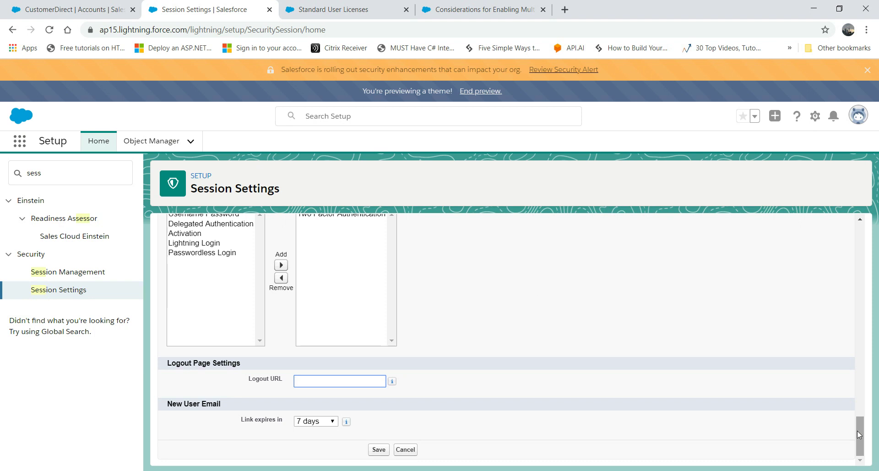
drag(859, 432, 858, 239)
scroll(856, 235, down, 1)
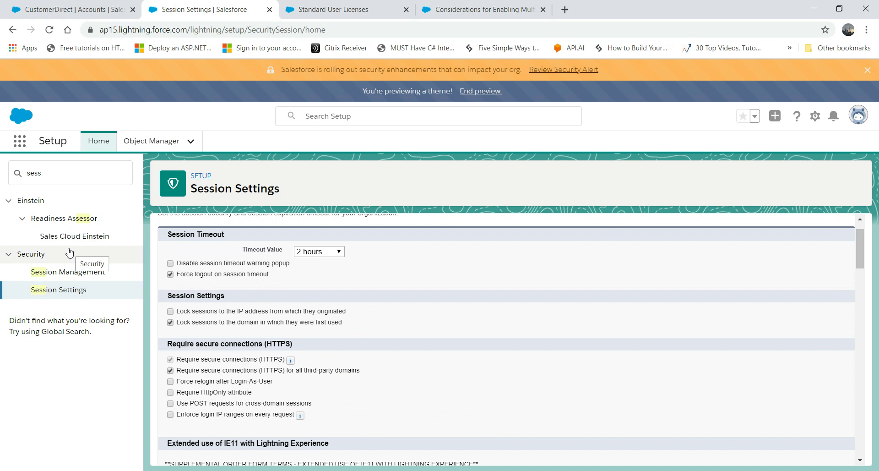
click(60, 170)
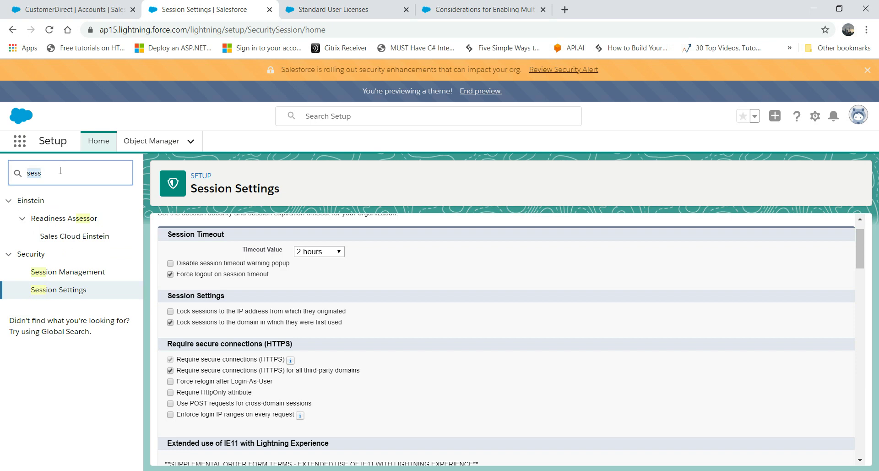
text(user)
click(43, 326)
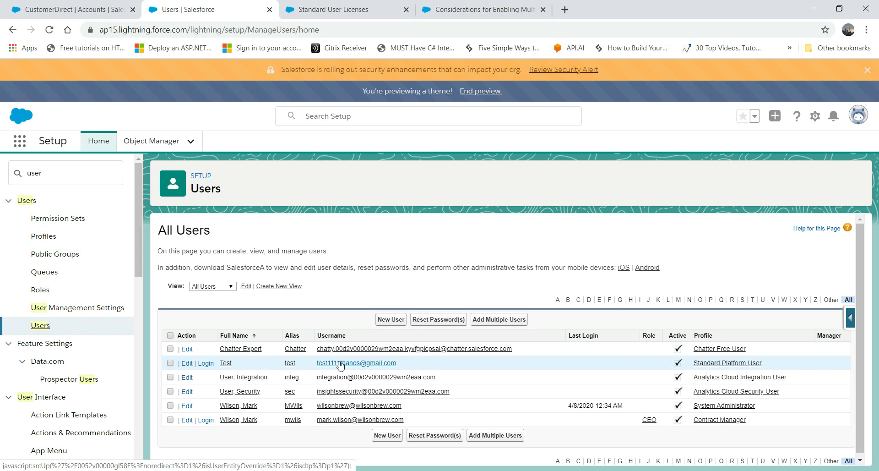
- Log in as the Test user, view the Japanese Sales app, then log out as Test
click(206, 362)
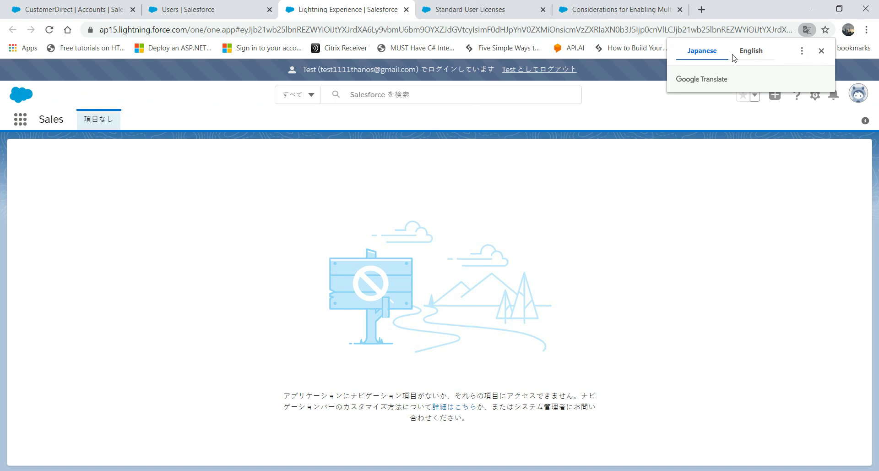
click(821, 50)
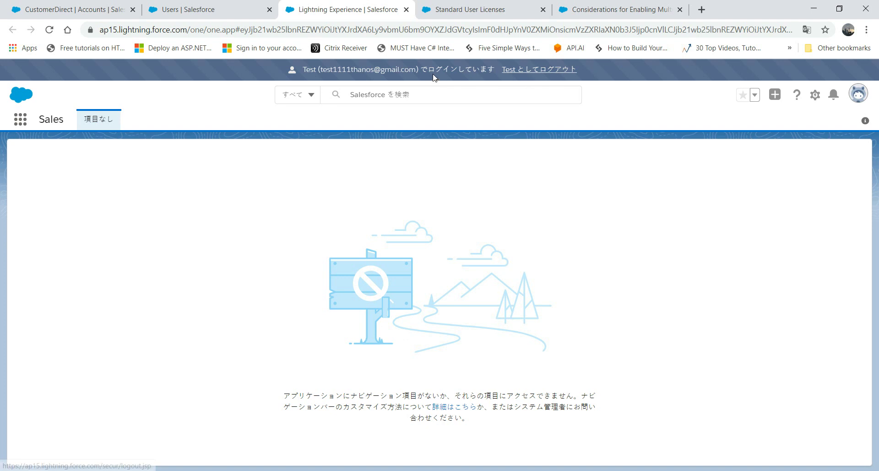
click(572, 73)
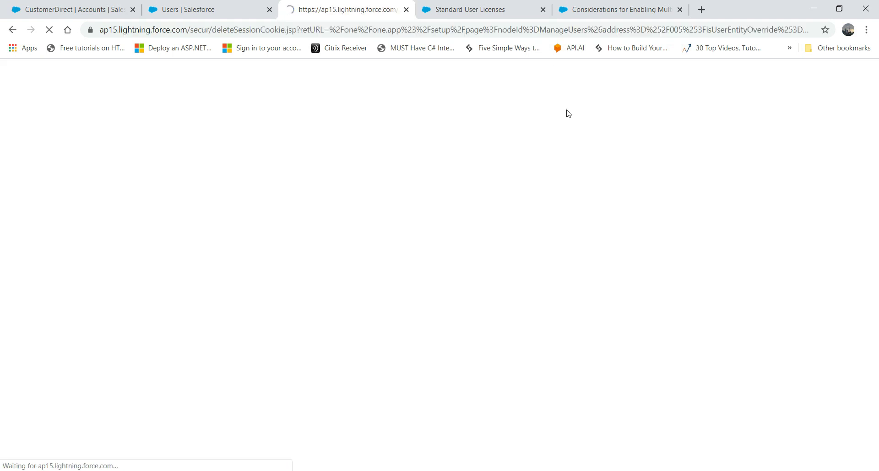
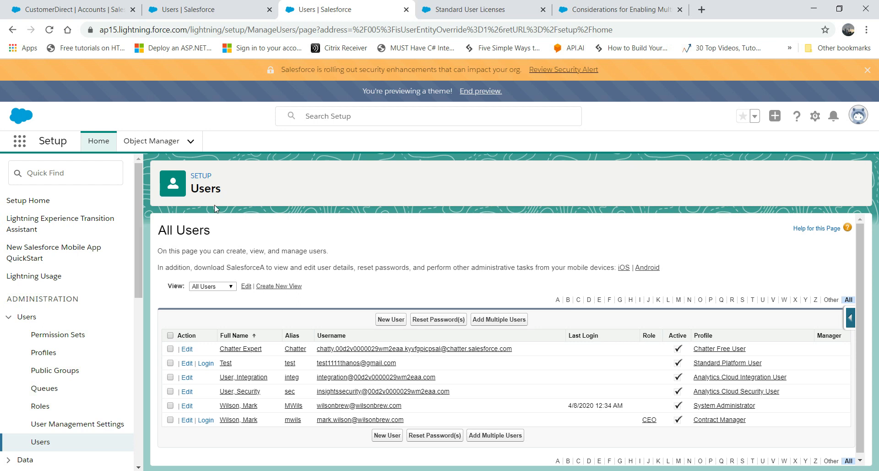
- Review Wilson breweries' Company Information via Quick Find 'company', then open Fiscal Year
click(75, 173)
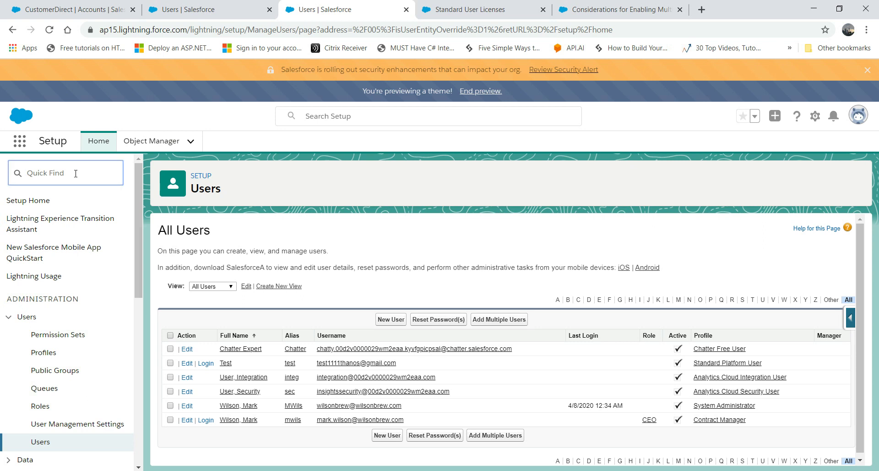
text(company)
click(74, 284)
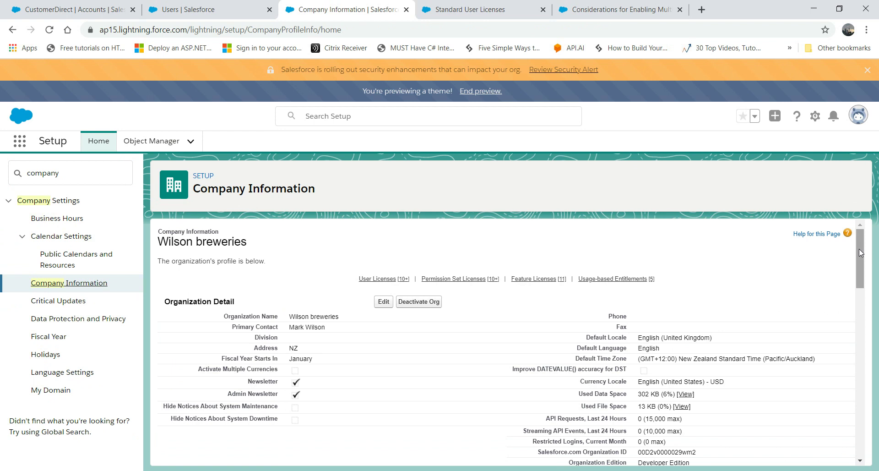
drag(859, 249, 850, 266)
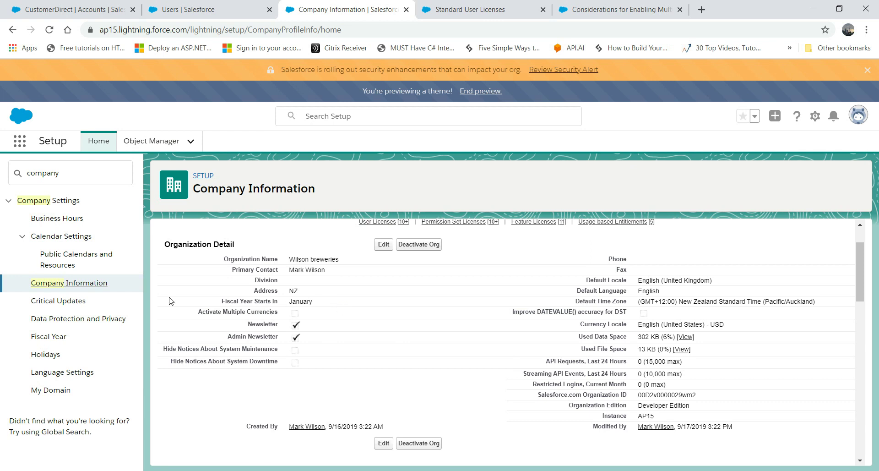
click(58, 338)
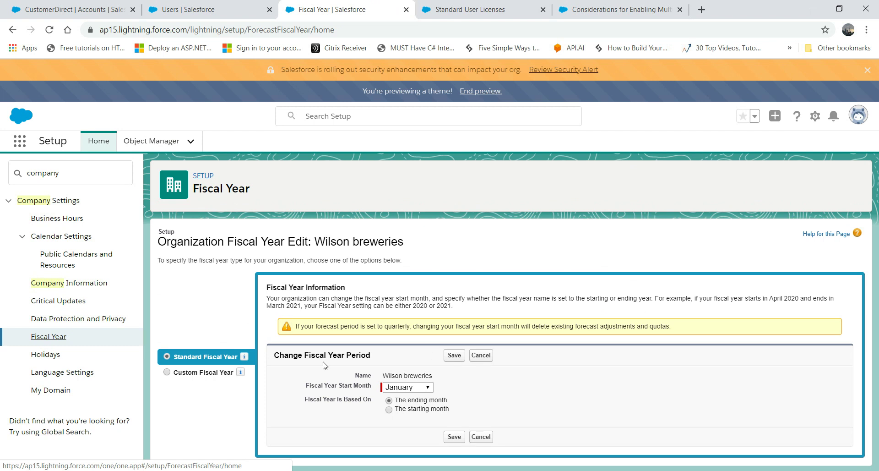
- Preview the Custom Fiscal Year option and its warnings, then open Business Hours
click(187, 373)
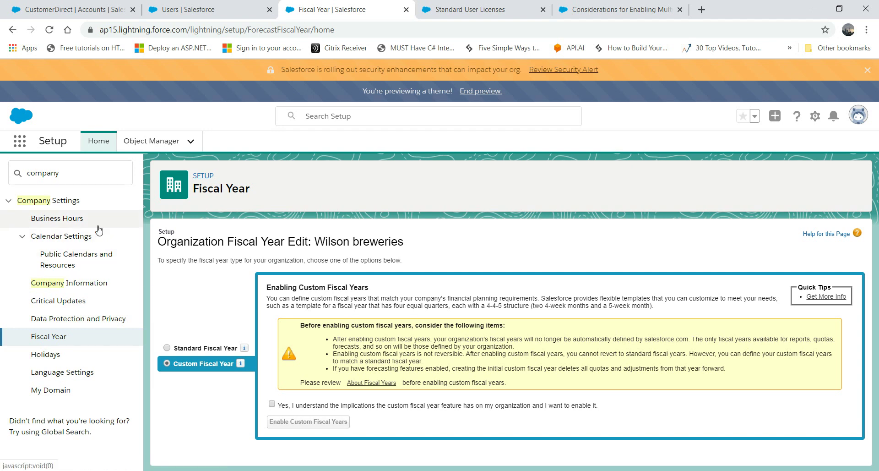
click(70, 219)
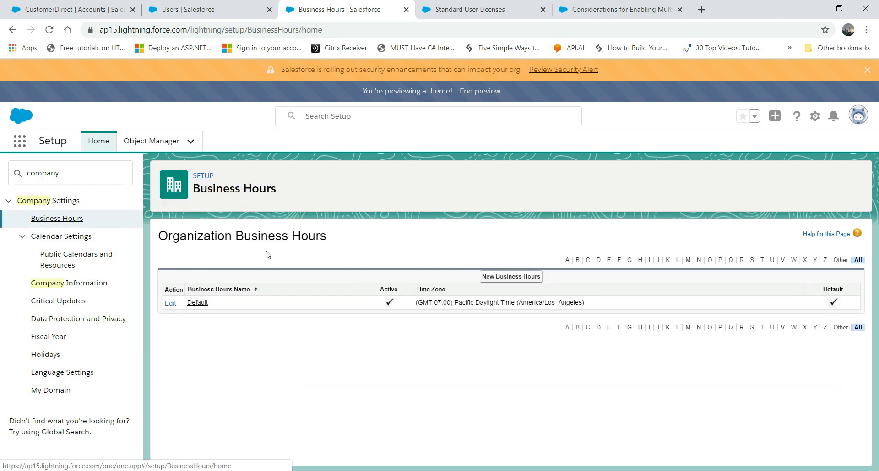
- Inspect the Default business hours record and its empty Holidays list, then return to Company Information
click(202, 303)
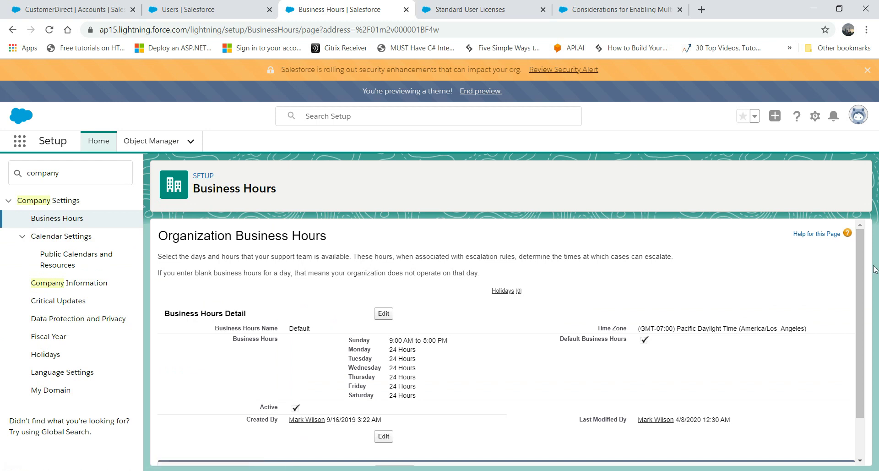
drag(859, 300, 868, 348)
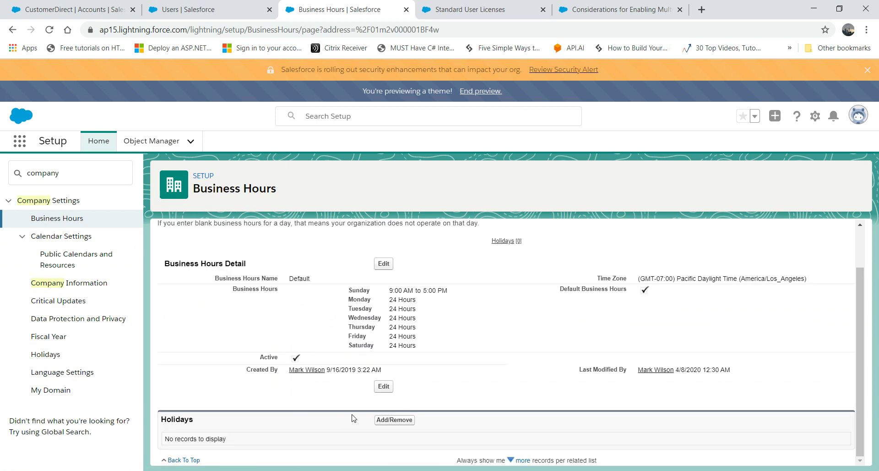
click(62, 284)
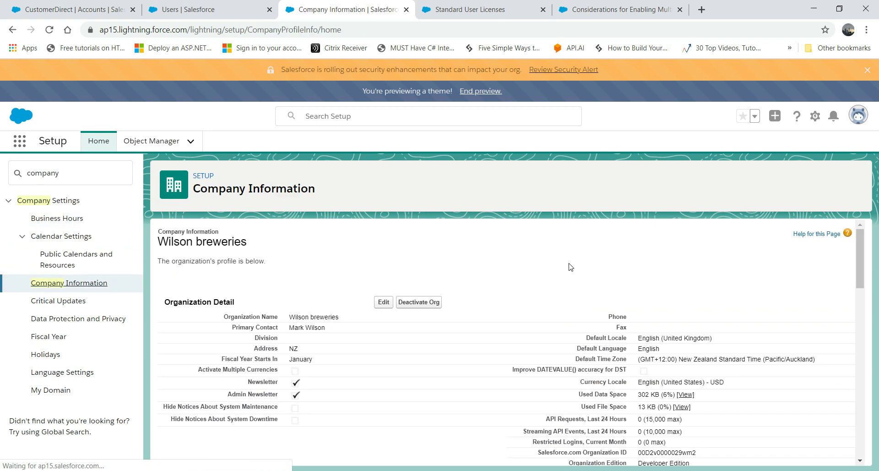
- Scroll Company Information down to the User Licenses and Permission Set Licenses tables
mouse_move(860, 249)
mouse_down()
mouse_move(857, 264)
mouse_move(855, 235)
mouse_up()
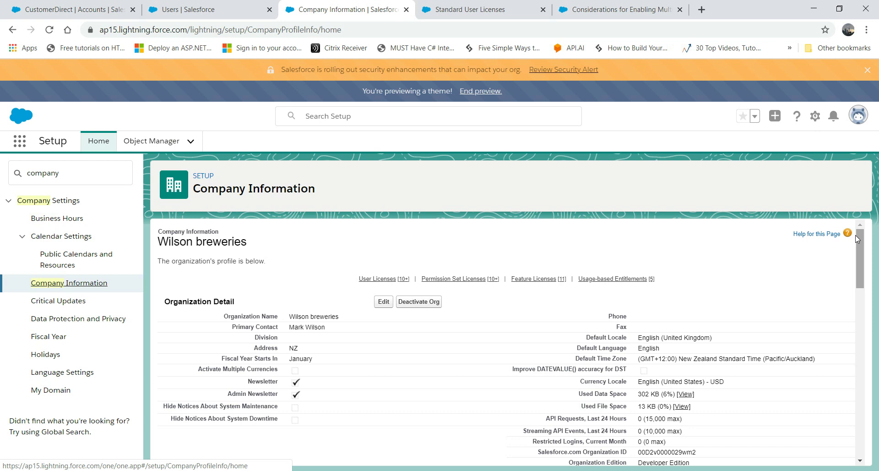
drag(857, 239, 858, 310)
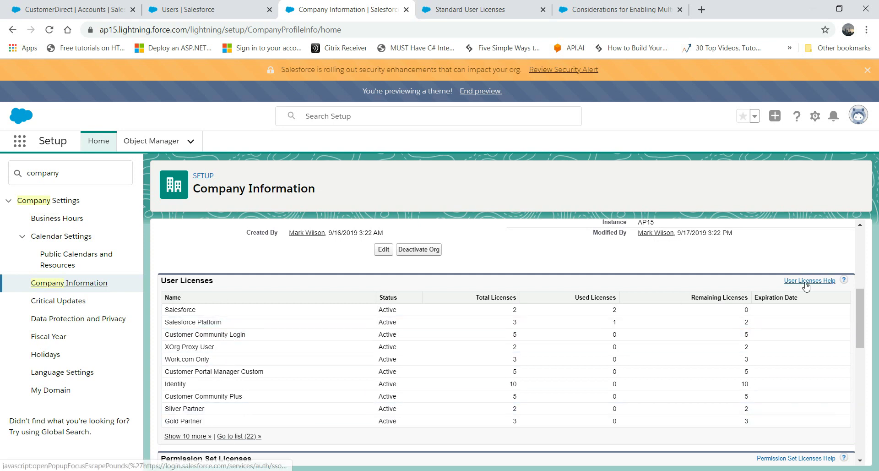
drag(860, 315, 864, 348)
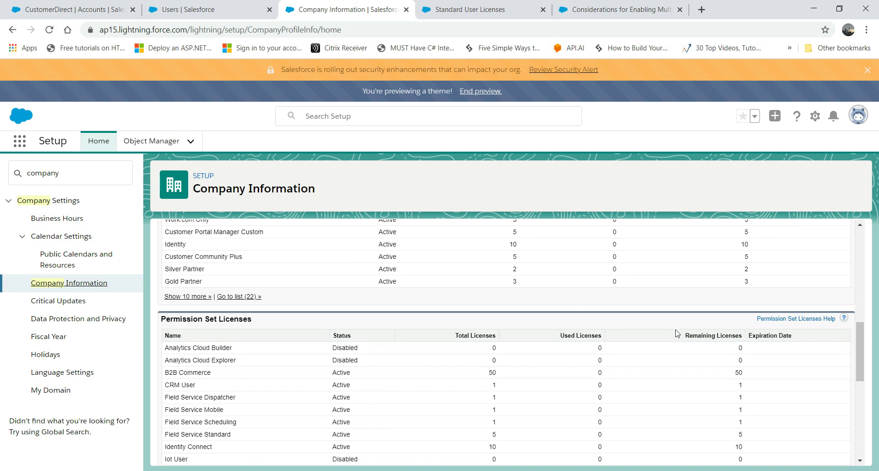
- Open User Management Settings via Quick Find 'user' and review its toggles
double_click(62, 173)
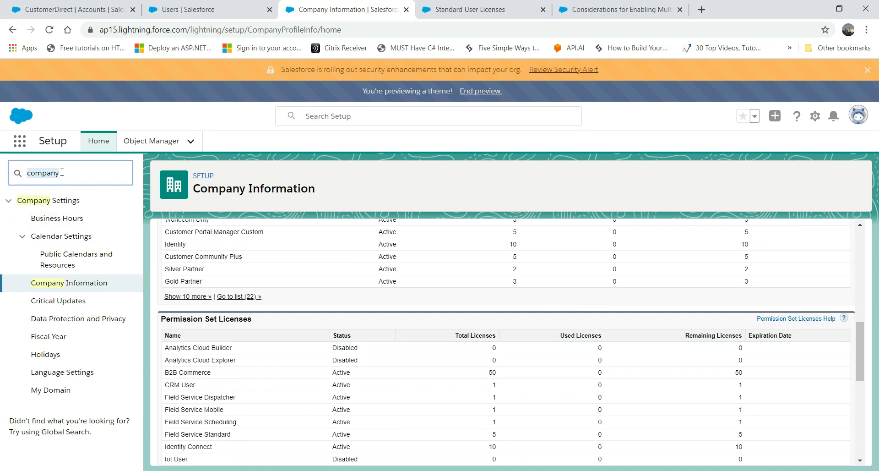
text(user ma)
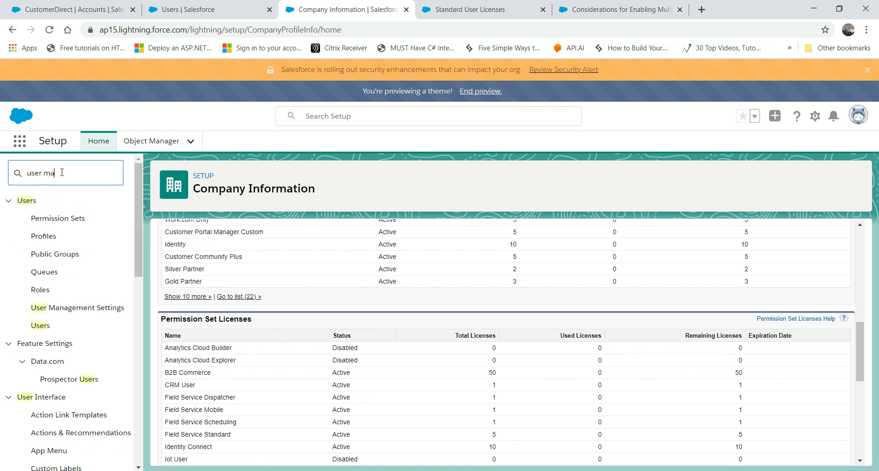
click(80, 224)
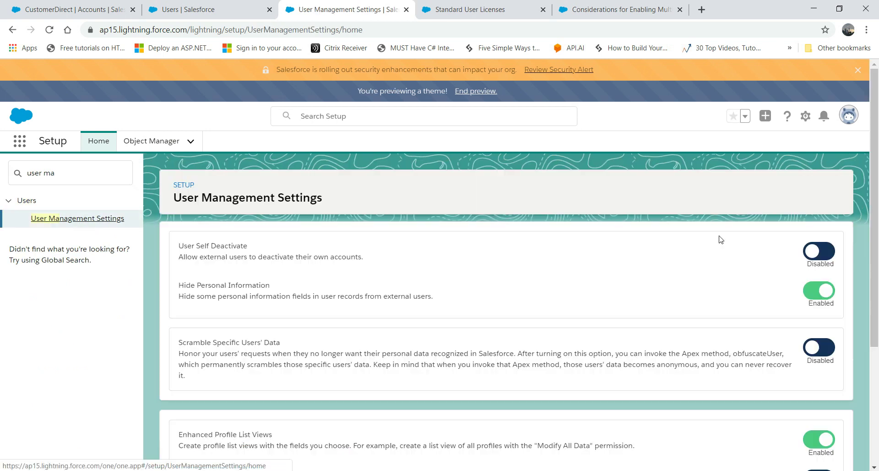
scroll(862, 308, down, 3)
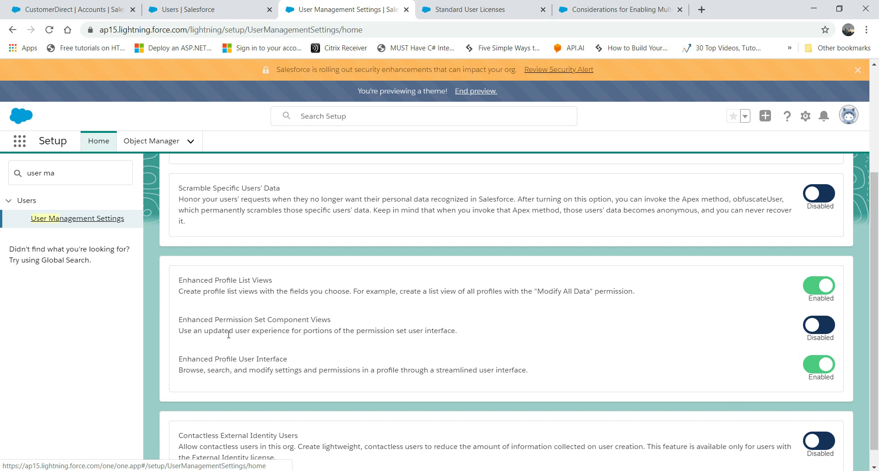
- Replace the Quick Find search with 'profile'
click(62, 173)
double_click(62, 173)
text(profile)
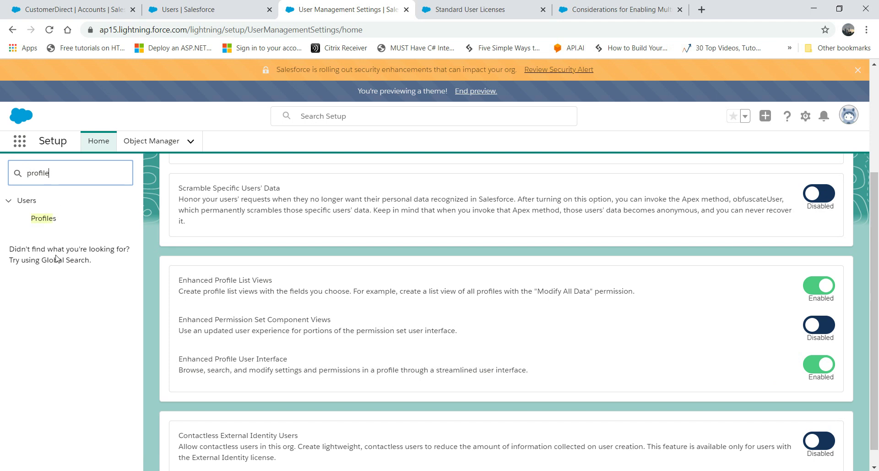
- View the Authenticated Website profile, then open the All Users list via Quick Find 'us'
click(51, 222)
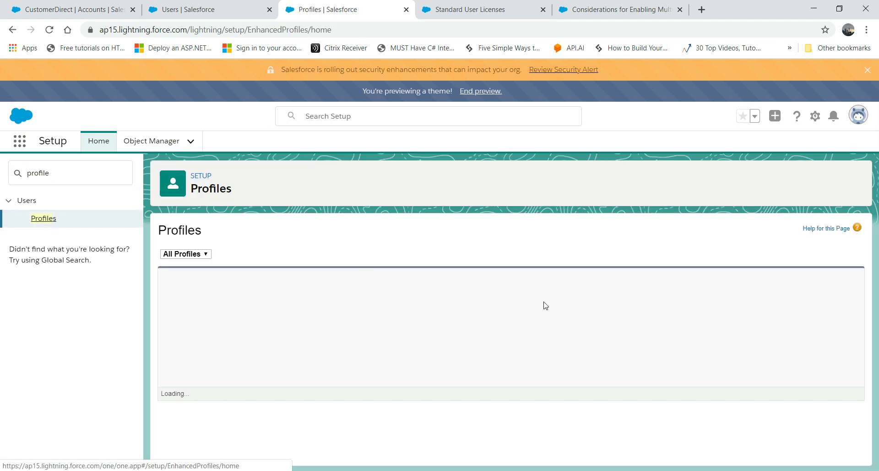
click(251, 341)
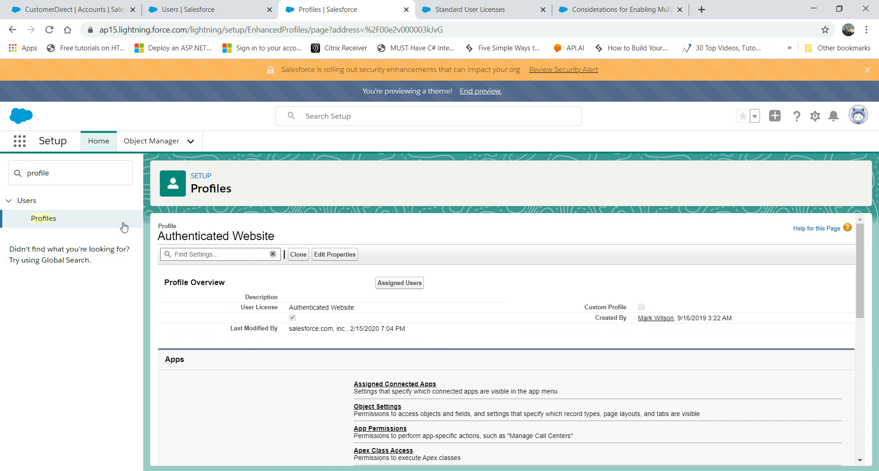
click(68, 167)
key(BackSpace)
text(user)
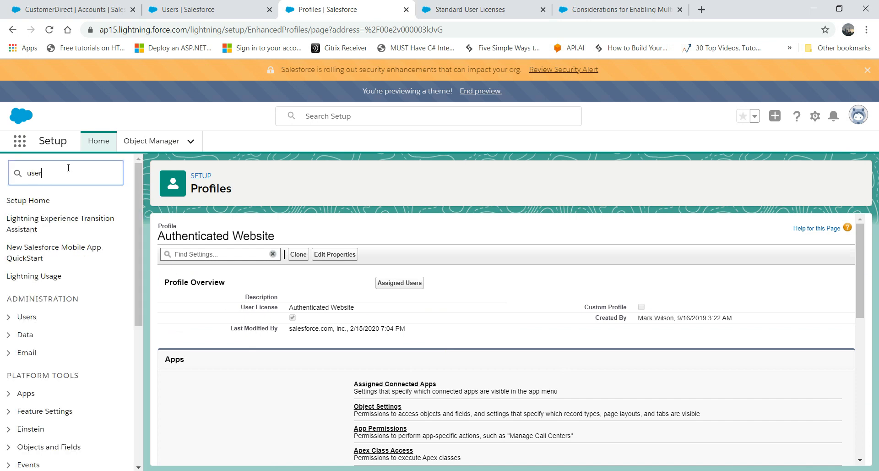
click(40, 326)
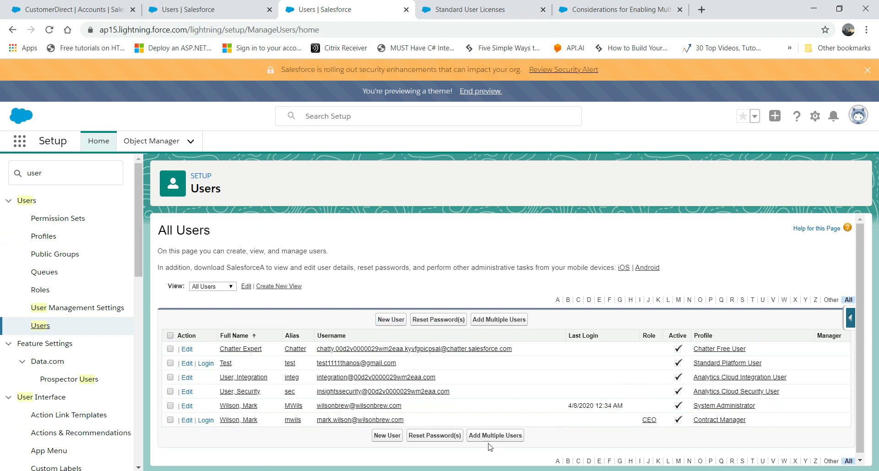
- Start Add Multiple Users with the Salesforce Platform license and check the Chatter Free count of 4999
click(501, 437)
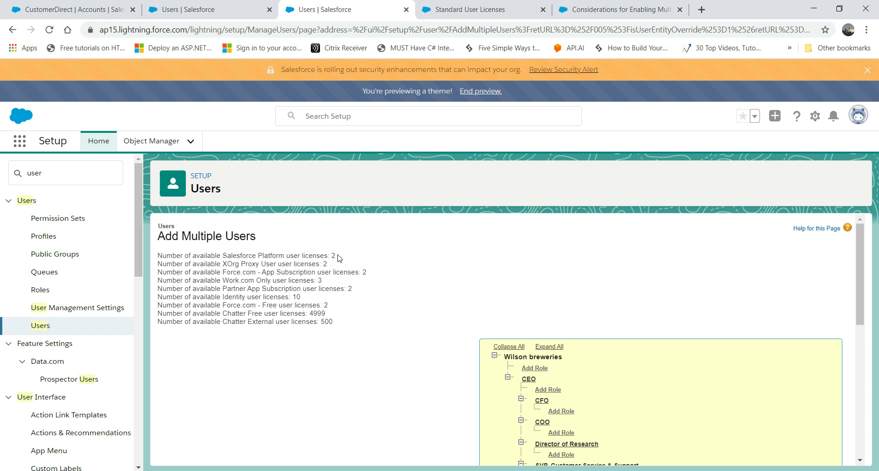
drag(866, 262, 868, 335)
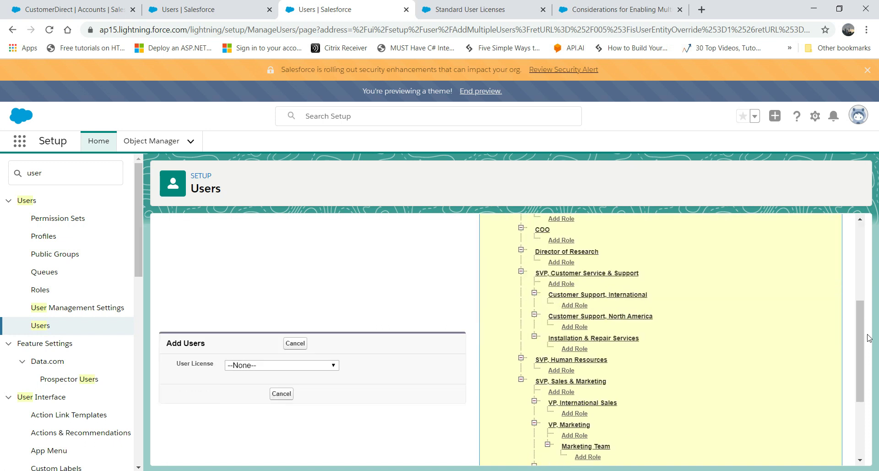
click(333, 366)
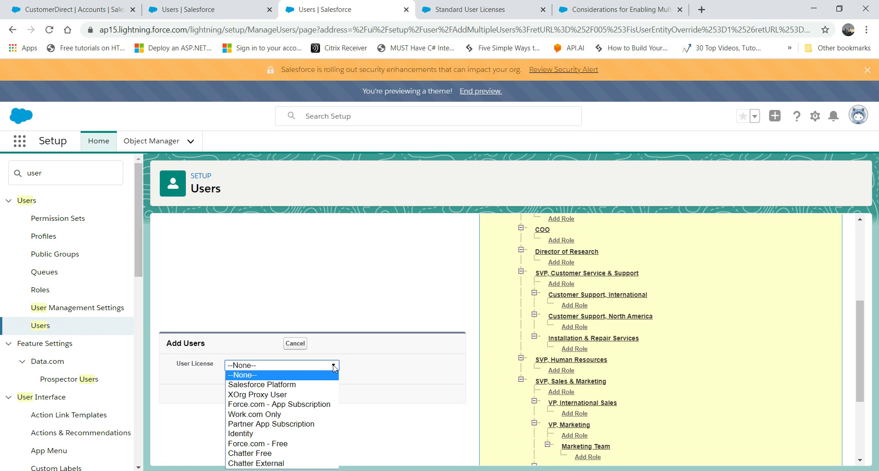
click(305, 388)
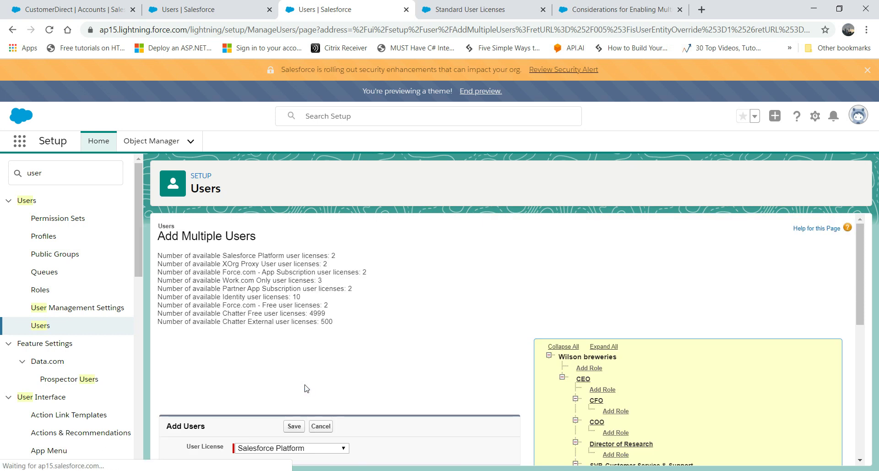
drag(862, 307, 861, 337)
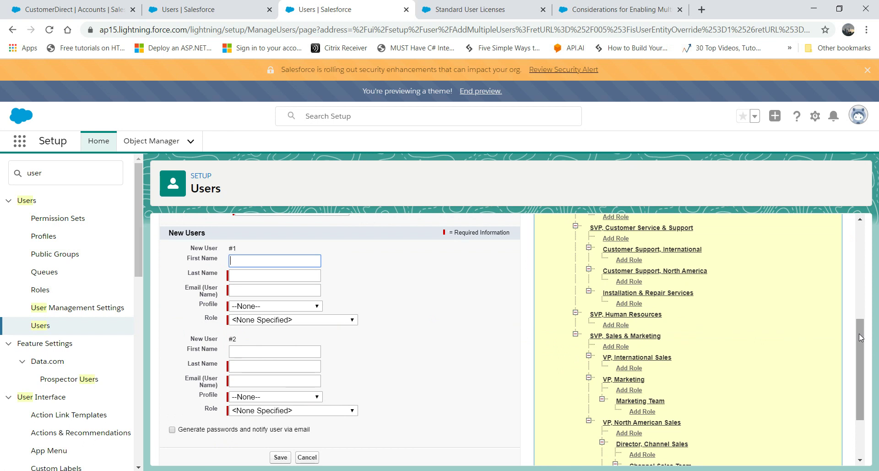
drag(862, 337, 861, 296)
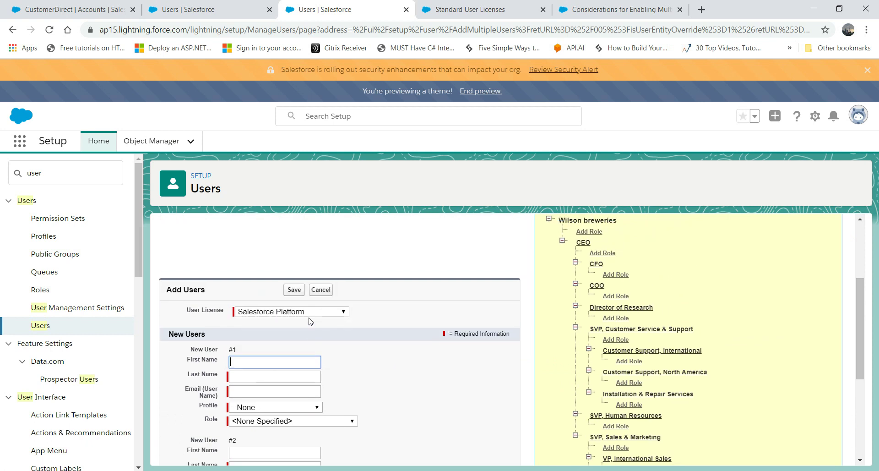
drag(861, 295, 860, 240)
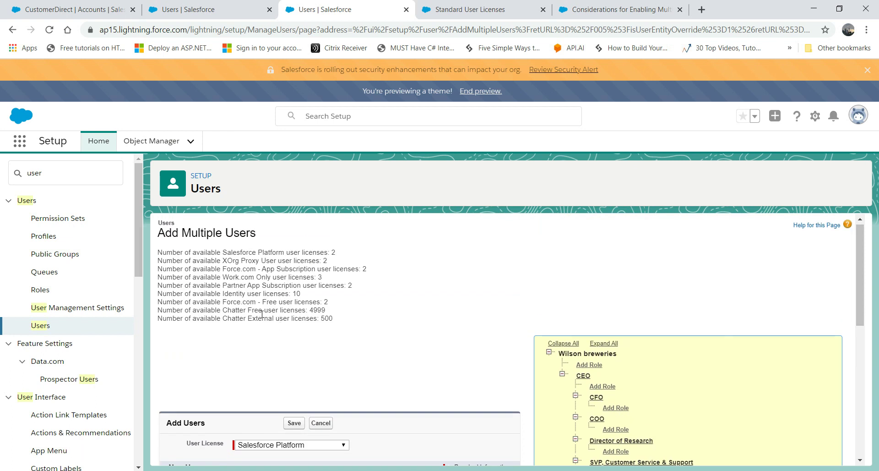
drag(310, 313, 327, 315)
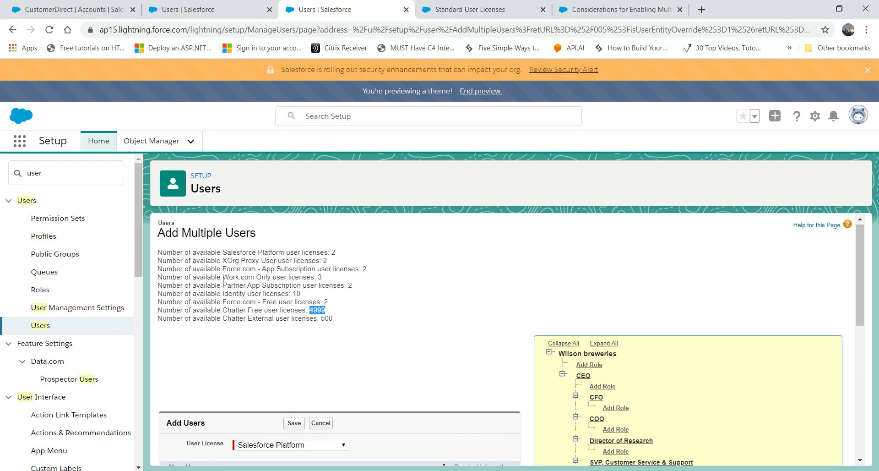
- Switch the user license to Work.com Only, then cancel back to All Users
click(343, 444)
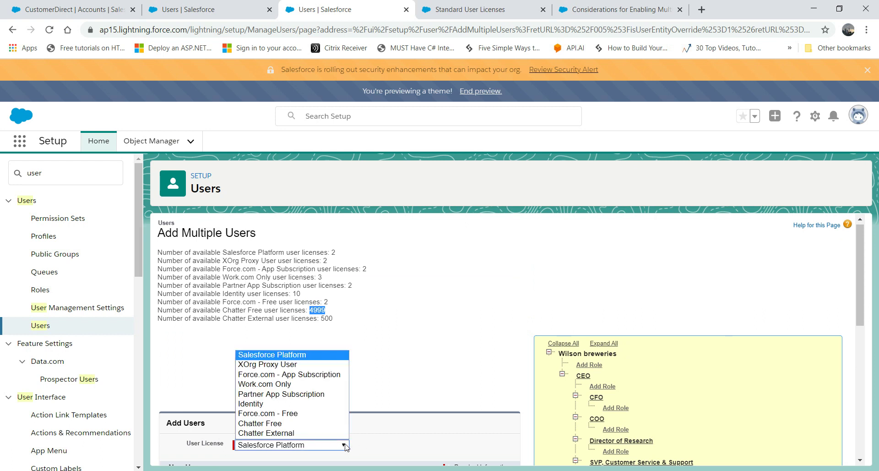
click(305, 385)
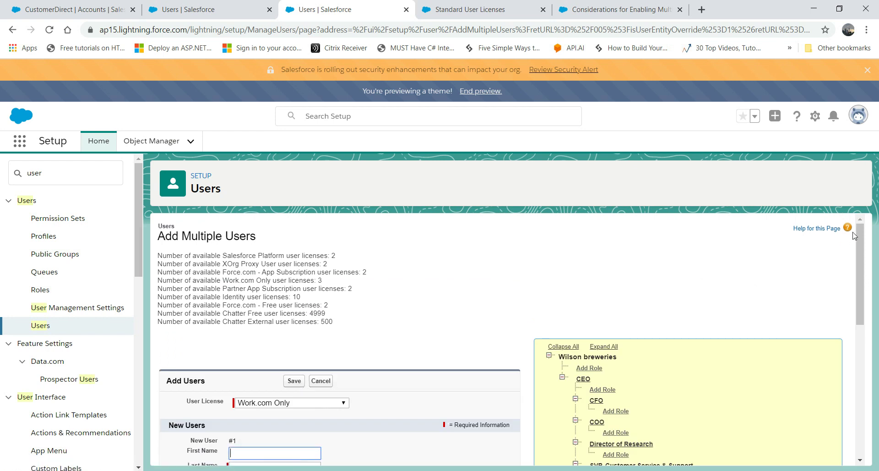
drag(861, 238, 870, 390)
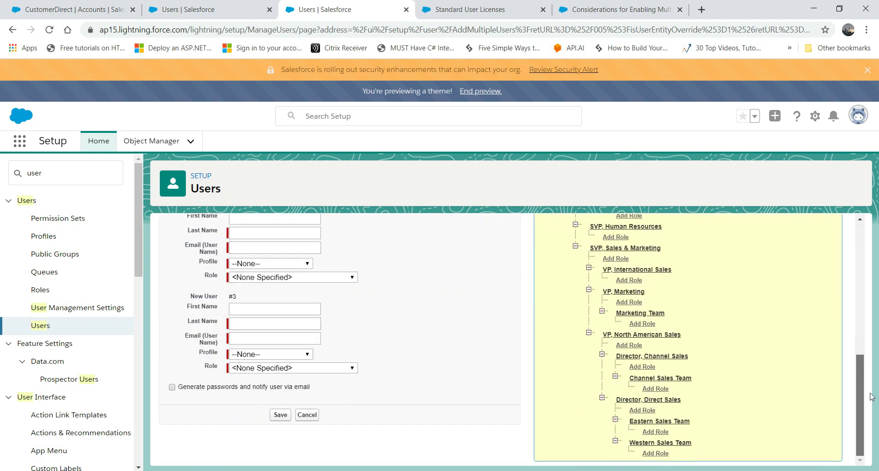
click(306, 414)
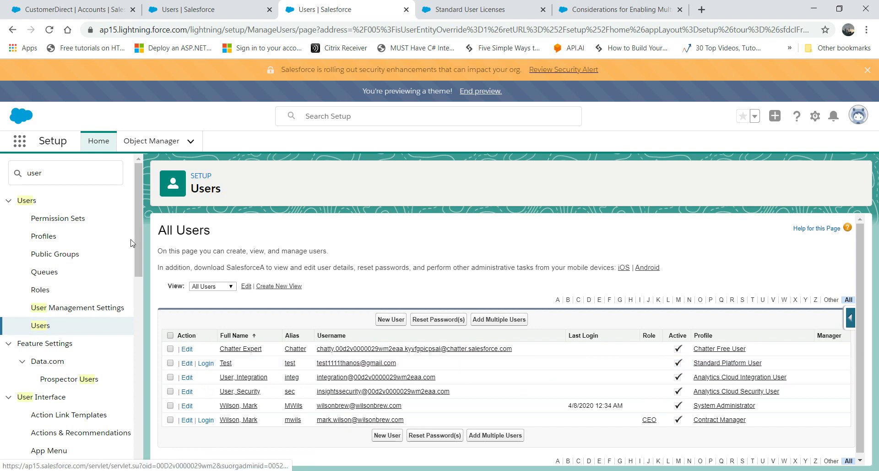
- Open Login Access Policies via a Quick Find search for 'login'
click(79, 176)
key(ctrl+a)
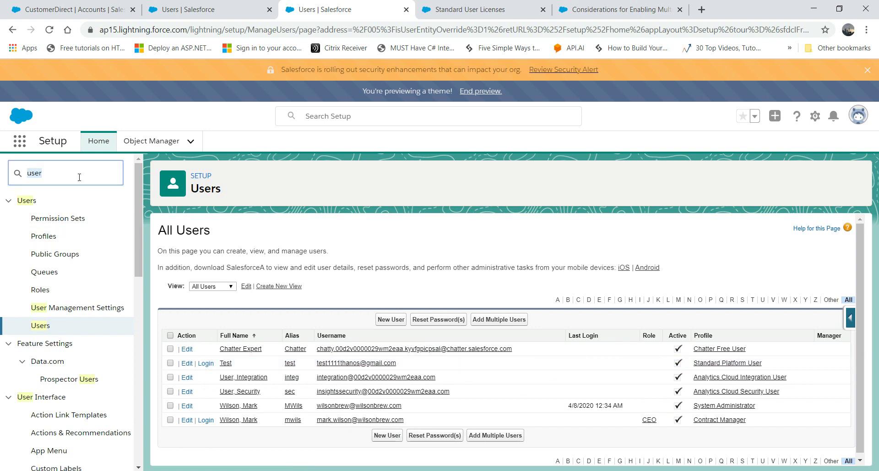
text(login)
click(83, 271)
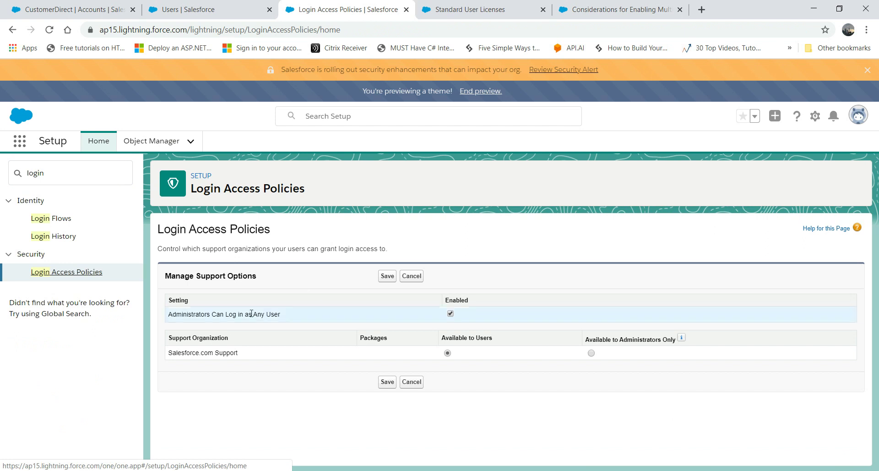
- Open Session Settings via a Quick Find search for 'sessi'
double_click(72, 178)
text(ses)
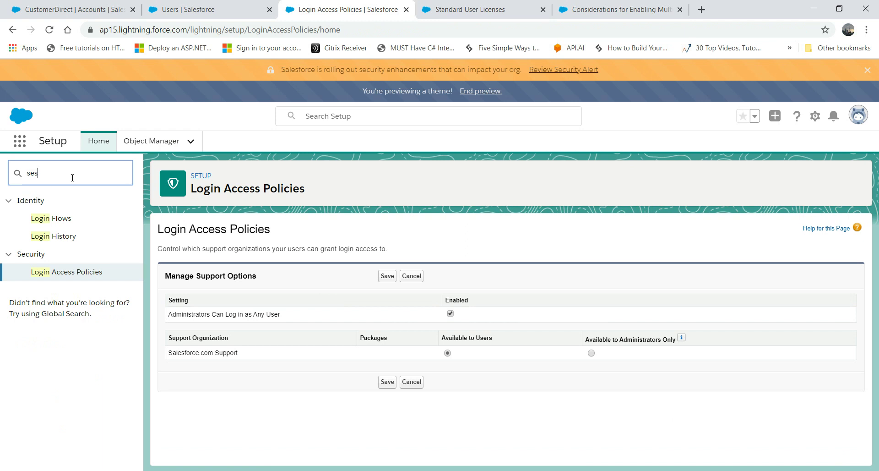
text(si)
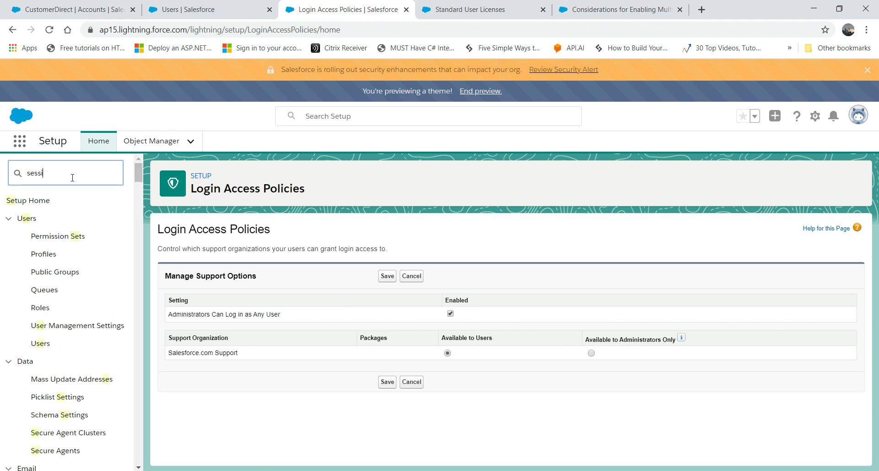
click(76, 231)
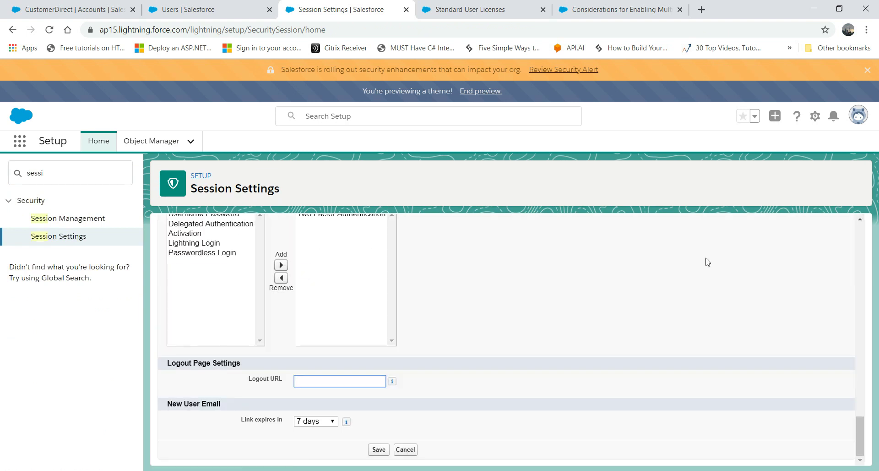
- Scroll Session Settings back to the top and clear the Quick Find search
scroll(857, 364, up, 1)
drag(858, 364, 868, 237)
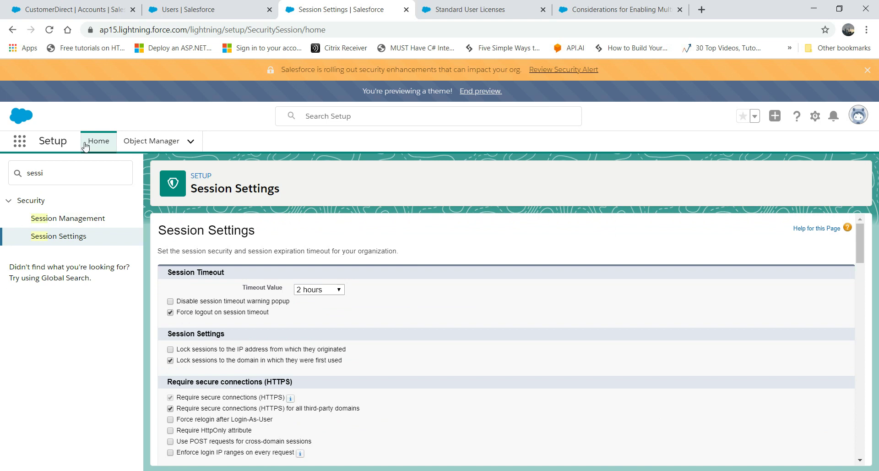
double_click(60, 172)
key(BackSpace)
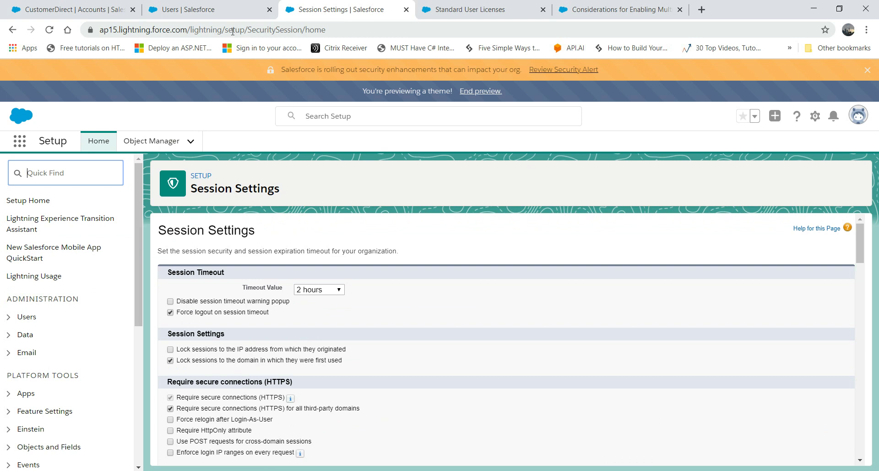
- Remove 'setup/SecuritySession/home' from the address to load the Sales app Home page
drag(225, 29, 351, 36)
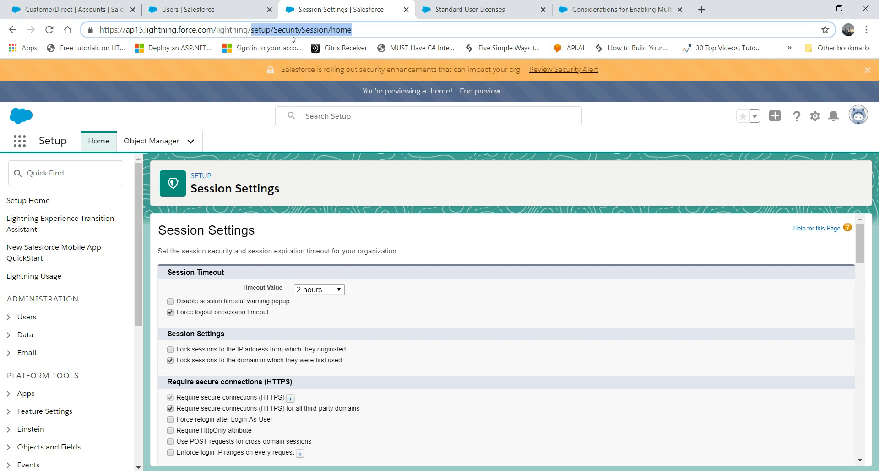
key(BackSpace)
key(Return)
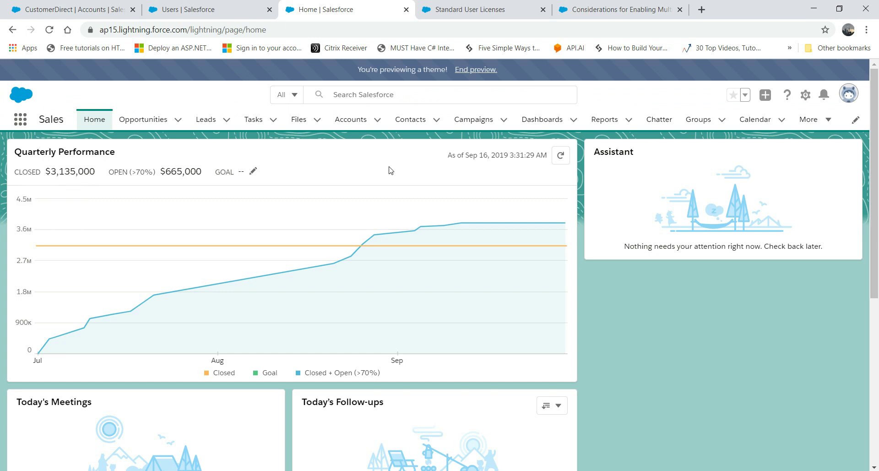
- Open the Accounts tab and switch to the CustomerDirect list view
click(352, 120)
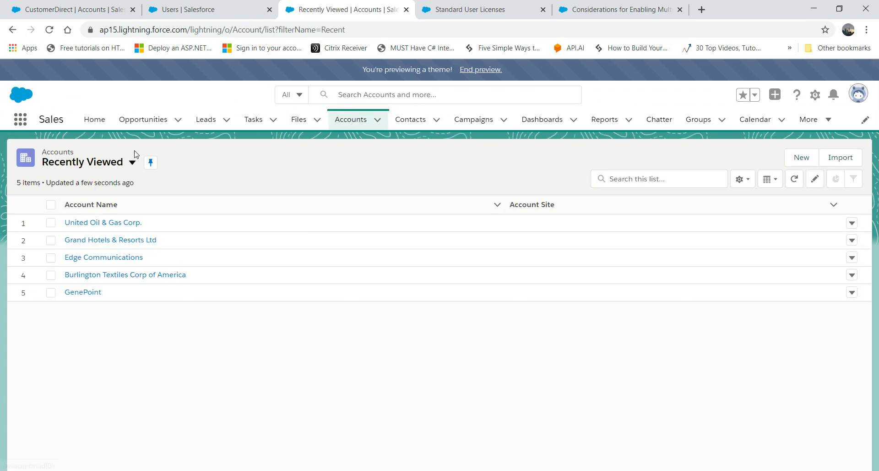
click(132, 163)
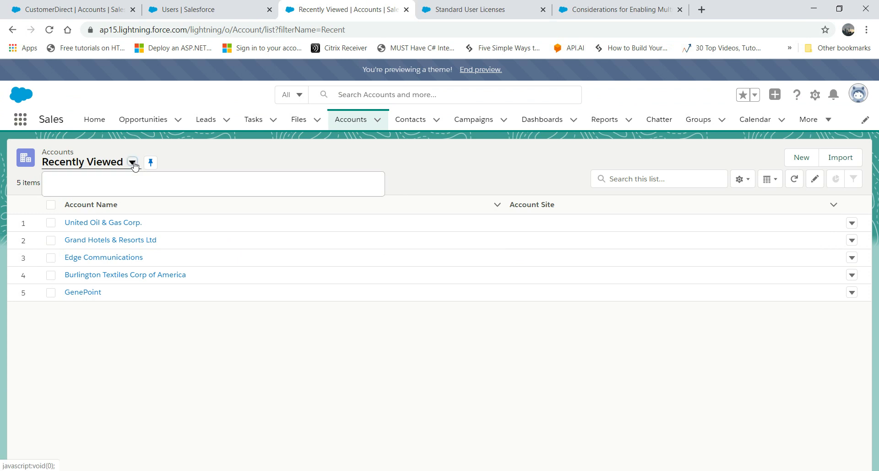
click(103, 221)
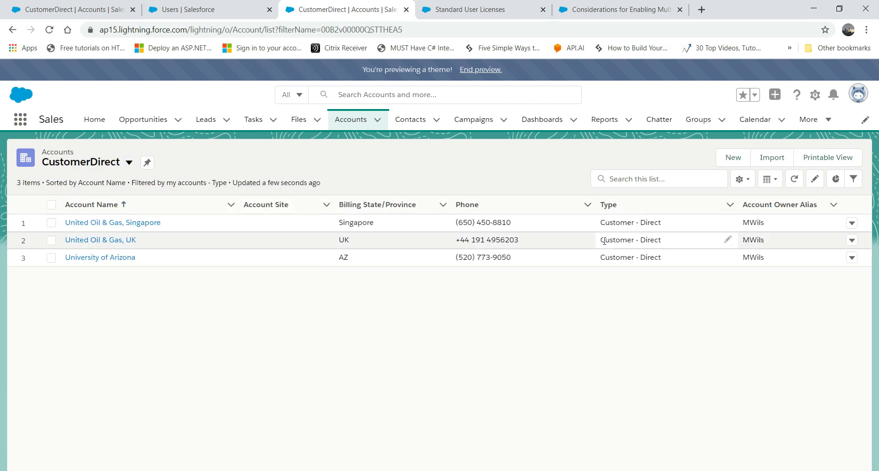
- Open the New List View dialog from the list view controls, then close it unsaved
click(743, 179)
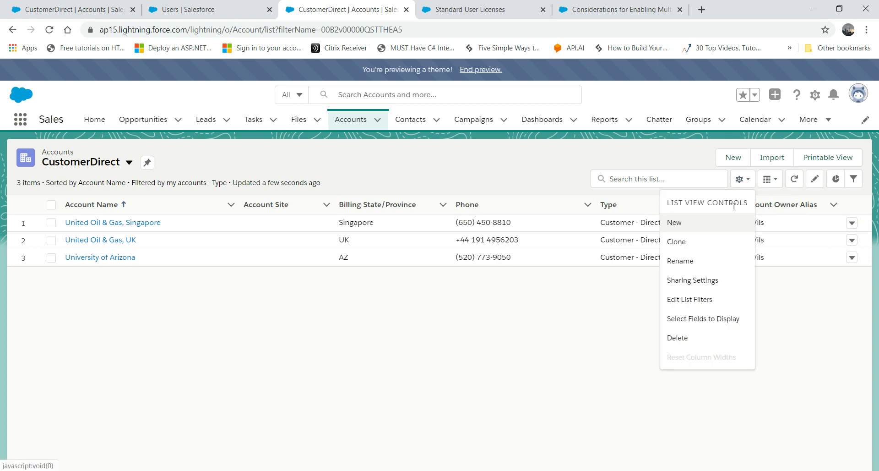
click(676, 222)
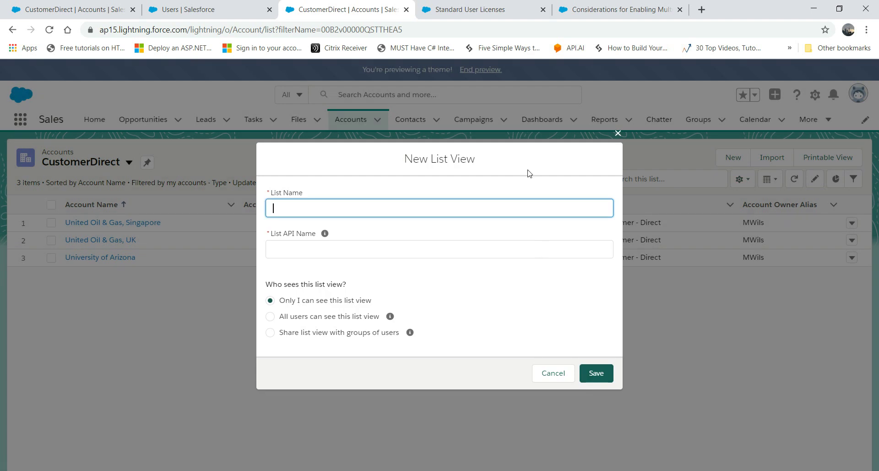
click(618, 135)
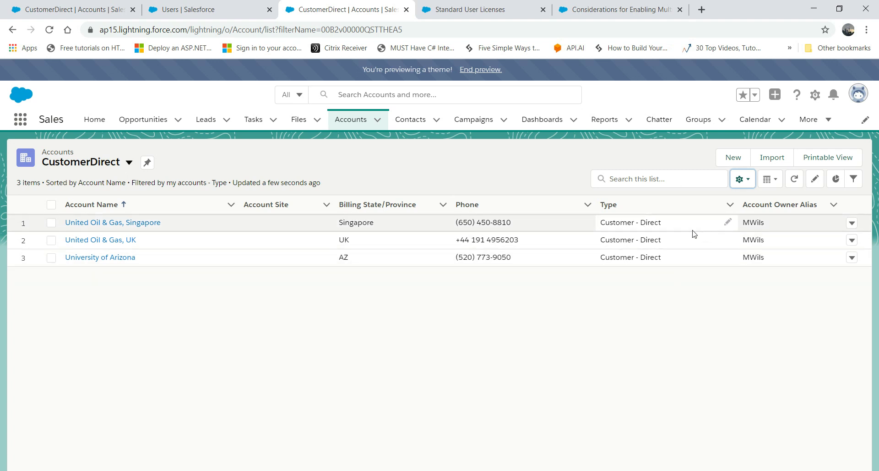
- Select the United Oil & Gas Singapore, University of Arizona and United Oil & Gas UK account rows
click(51, 222)
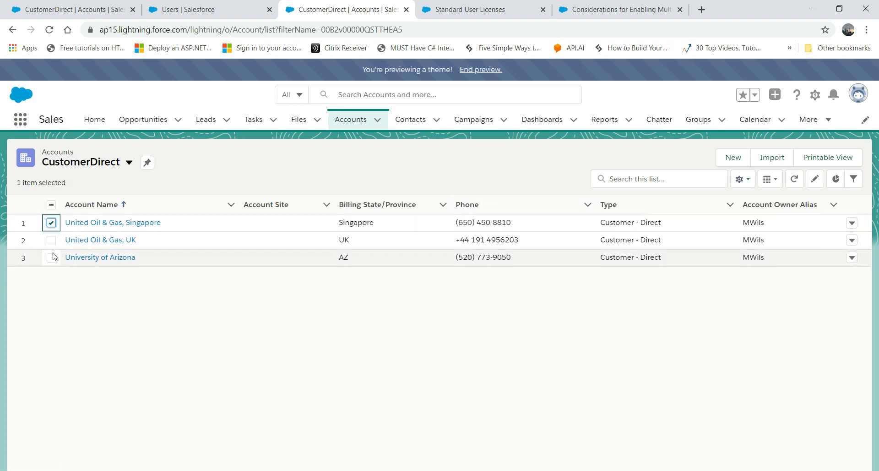
click(51, 246)
click(50, 259)
click(50, 244)
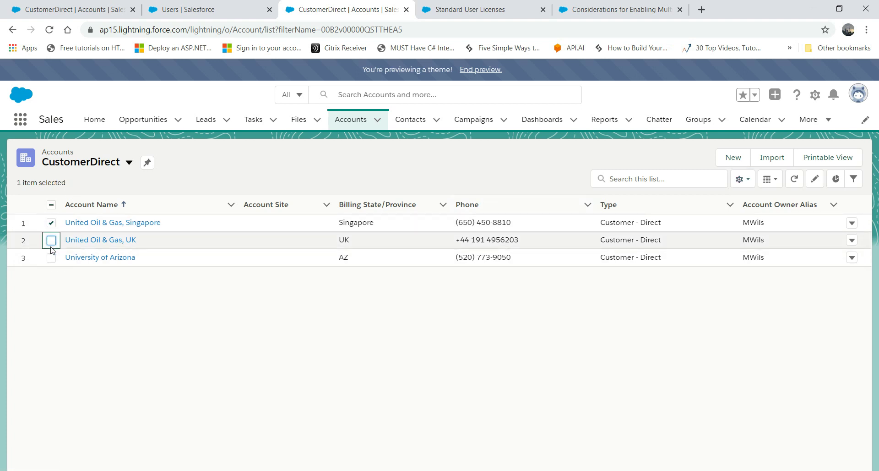
click(51, 258)
click(51, 239)
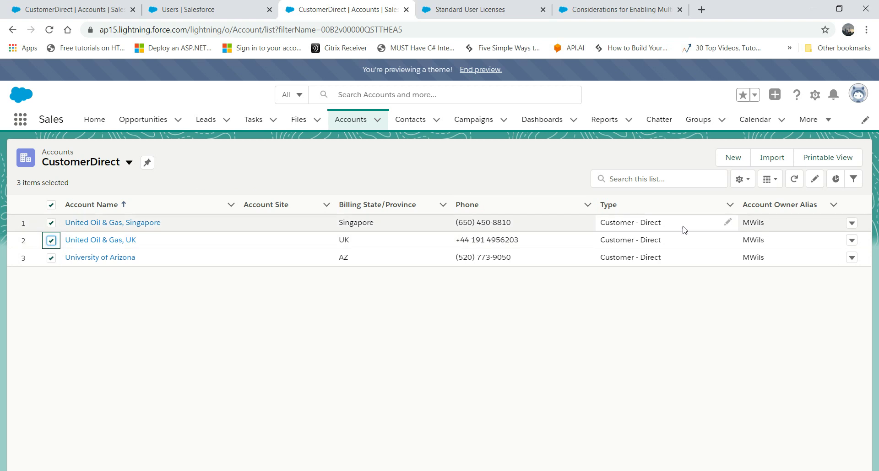
- Bulk-set the Type to Customer - Direct for all three selected accounts
click(727, 223)
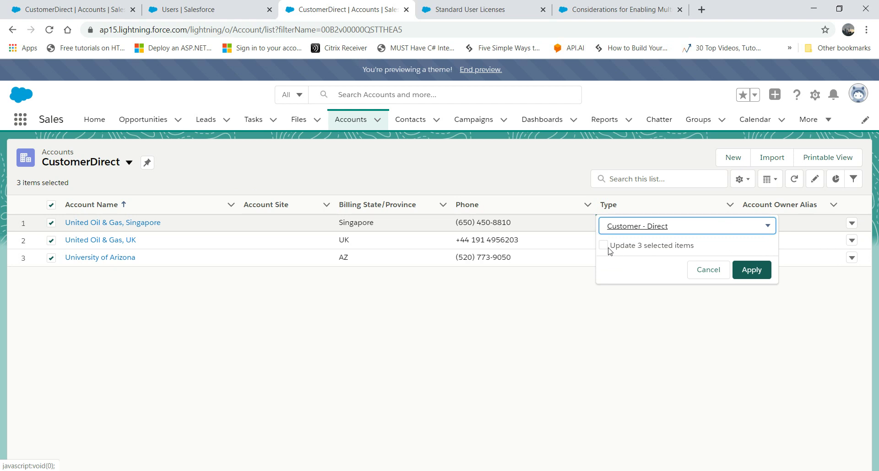
click(770, 230)
click(520, 307)
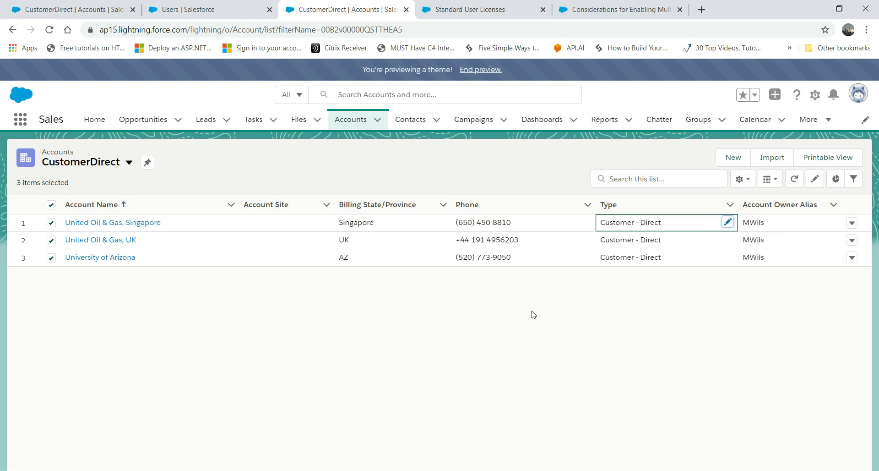